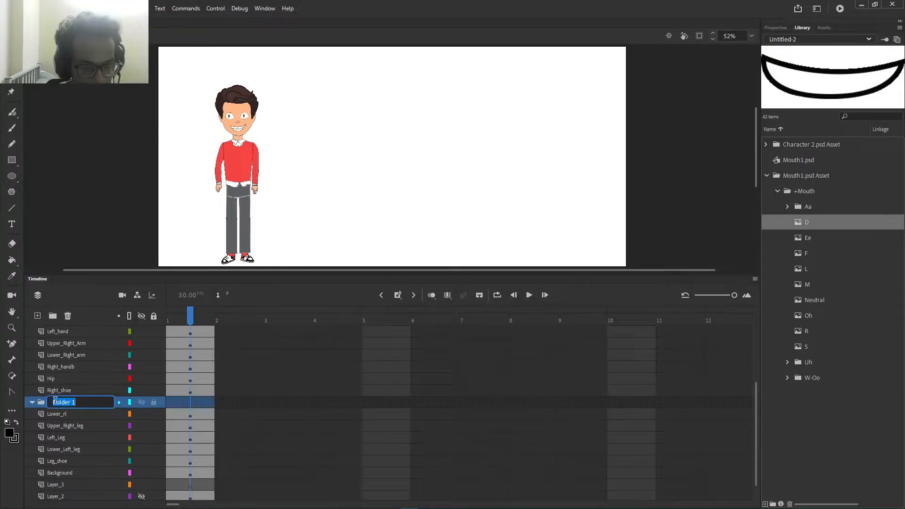
Step: Name the new layer folder Character and move it to the top of the layer stack
text(Cha)
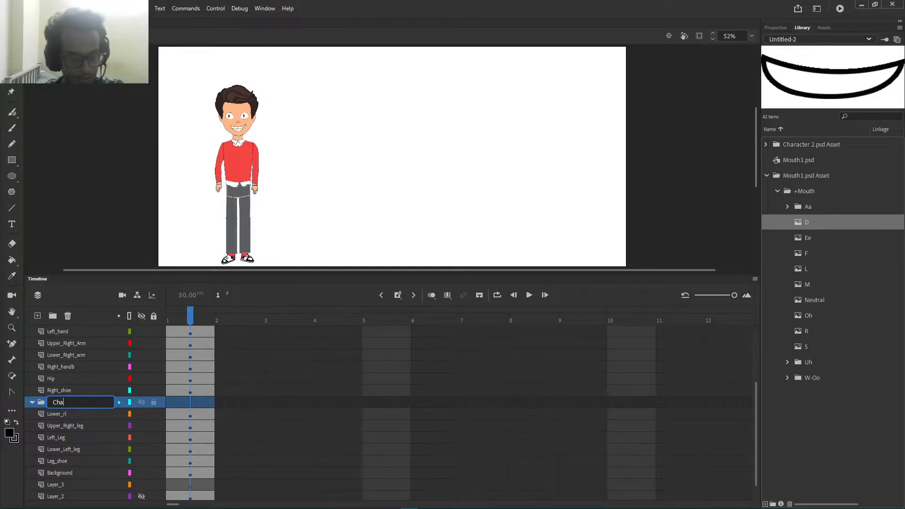
text(racter)
key(Return)
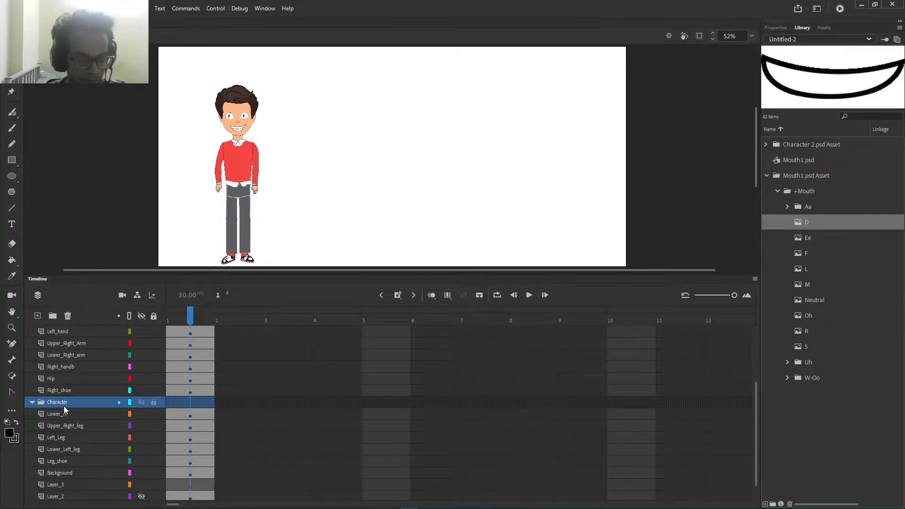
drag(64, 406, 56, 326)
Step: Gather the Hair through Leg_shoe body-part layers into the Character folder
click(52, 344)
scroll(75, 392, down, 3)
scroll(74, 392, down, 2)
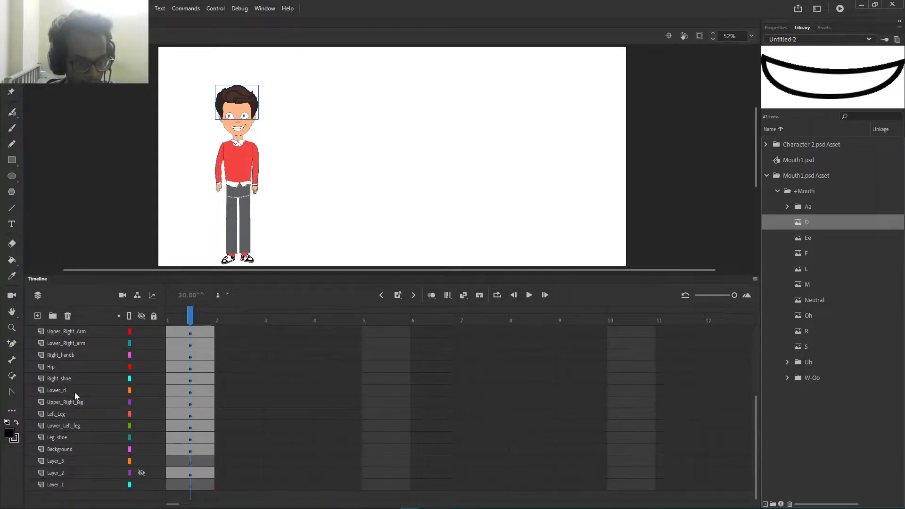
shift+click(64, 434)
scroll(104, 428, up, 5)
drag(53, 390, 54, 361)
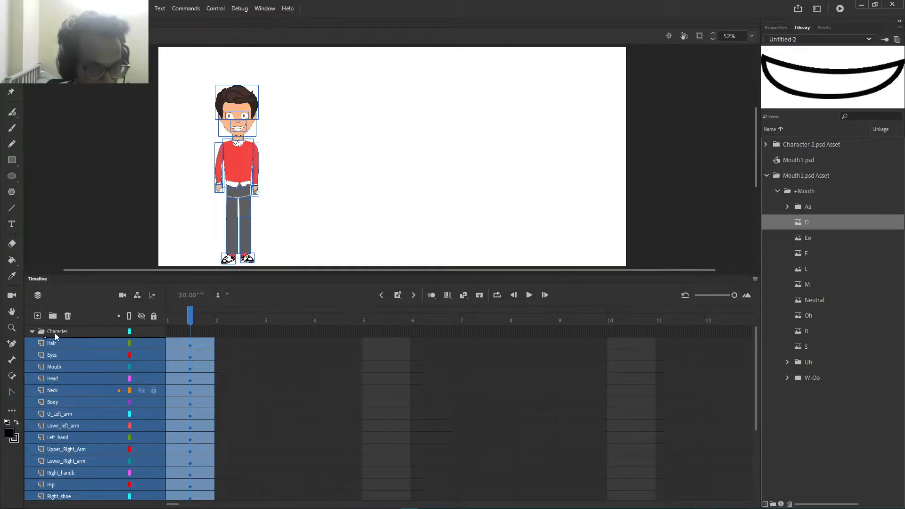
scroll(47, 354, down, 1)
scroll(43, 348, up, 1)
click(32, 332)
click(32, 331)
click(61, 370)
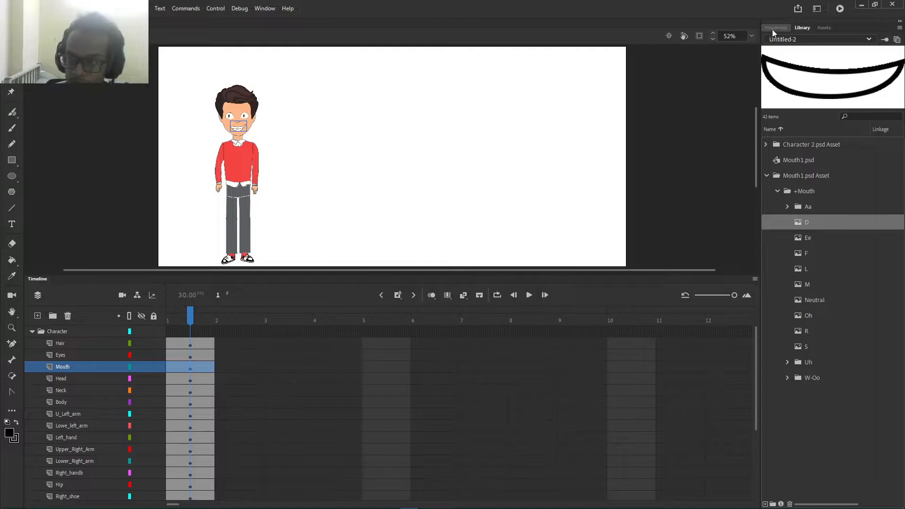
Step: Set the stage zoom to 100%
click(751, 36)
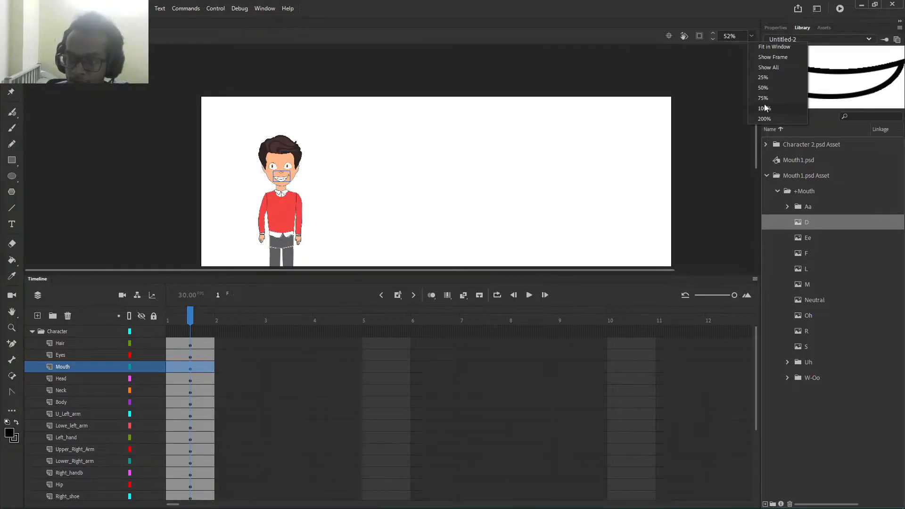
click(764, 109)
right_click(451, 198)
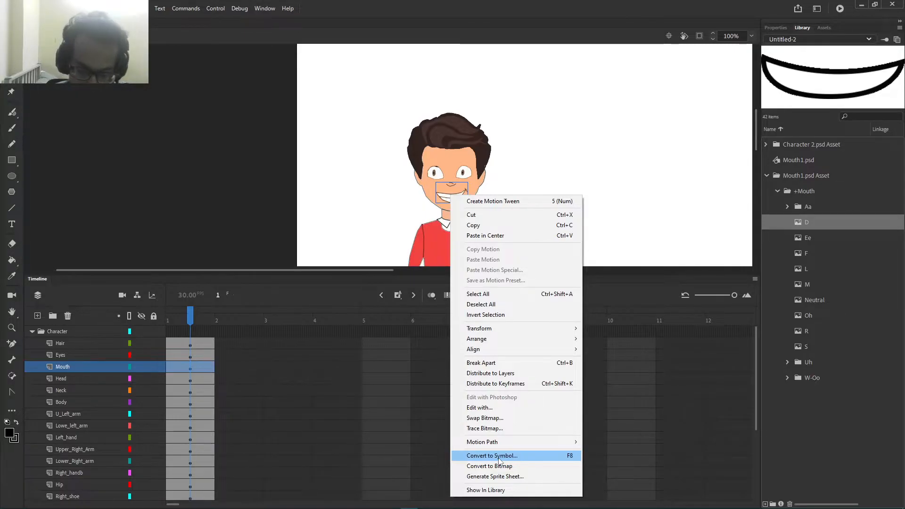
click(396, 246)
Step: Convert the mouth artwork into a Graphic symbol named Mouth
click(450, 198)
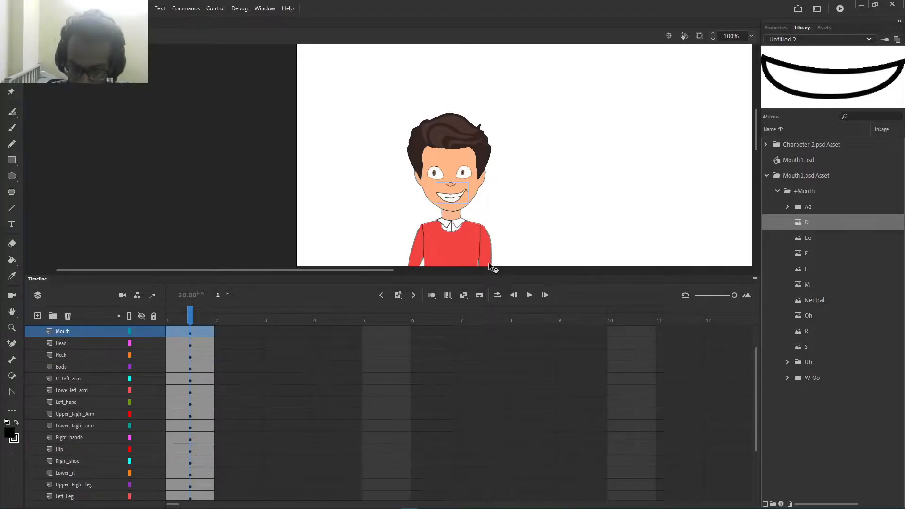
key(F8)
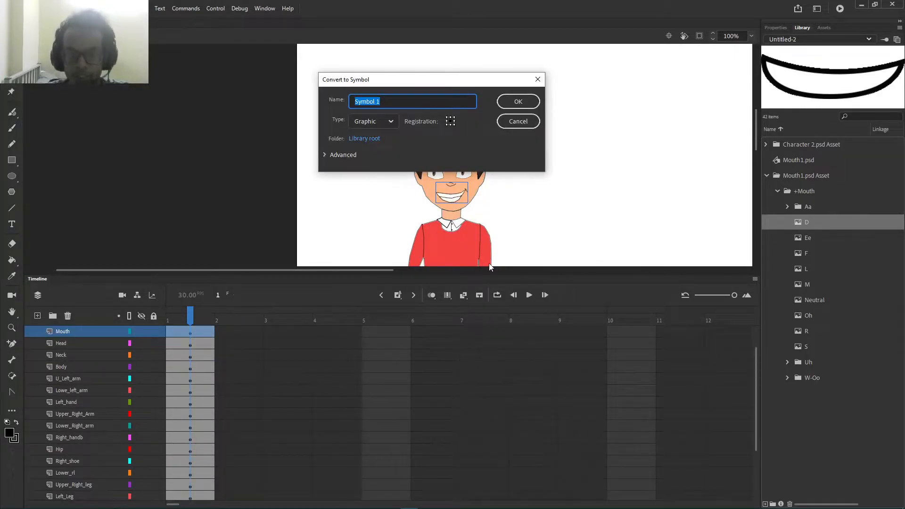
key(BackSpace)
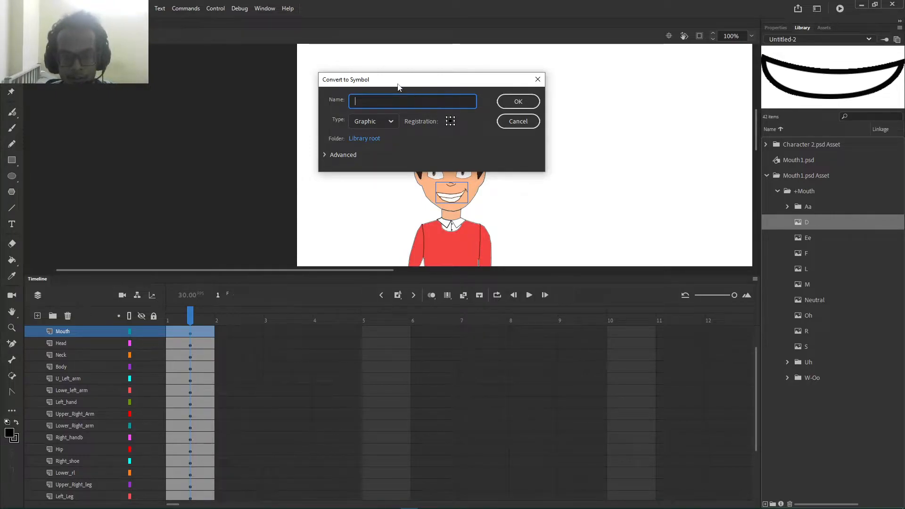
drag(397, 87, 421, 205)
text(Mouth)
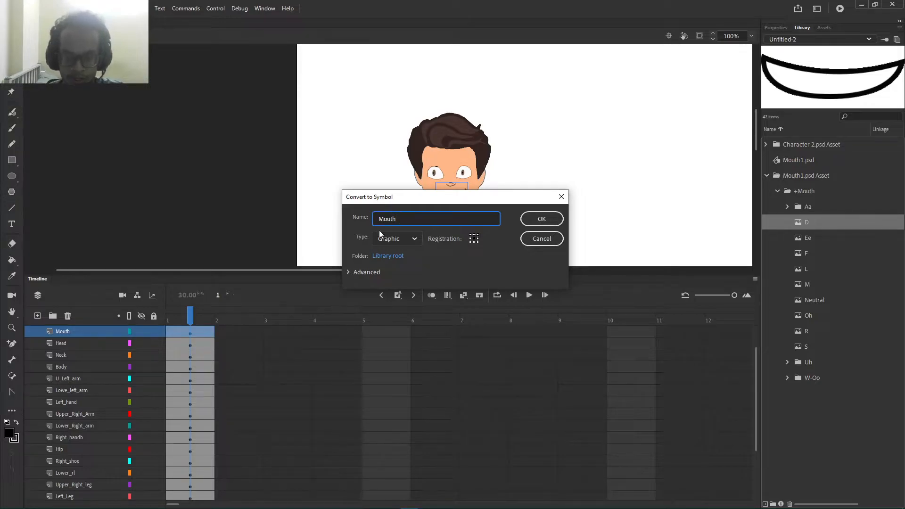
click(388, 238)
click(389, 239)
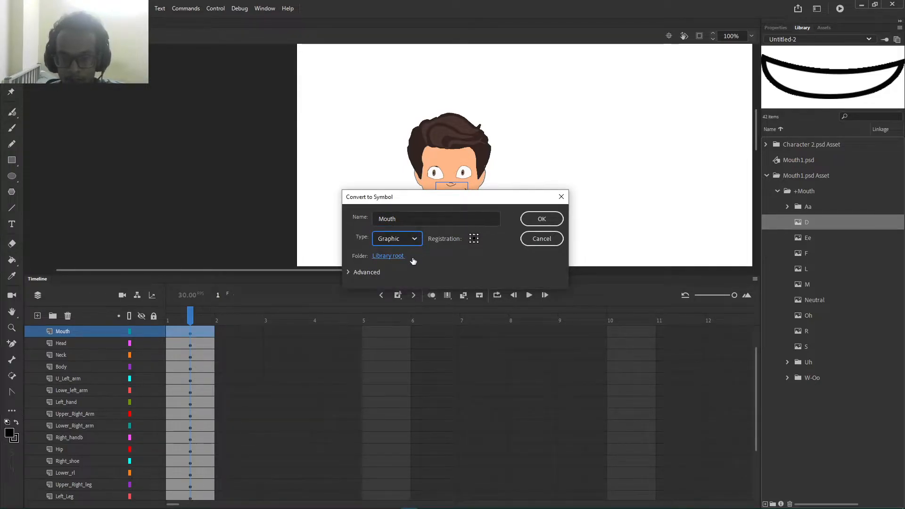
click(541, 219)
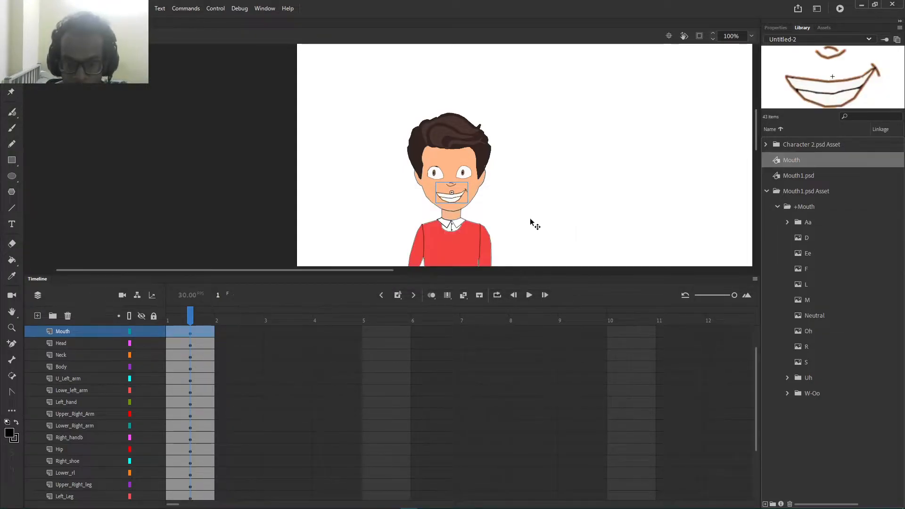
Step: Enter the Mouth symbol for in-place editing with nothing selected inside it
double_click(456, 201)
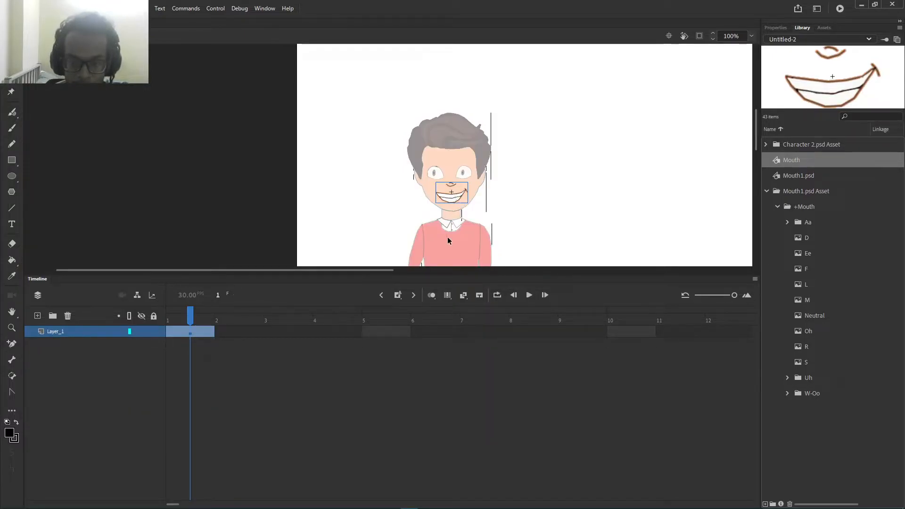
click(294, 380)
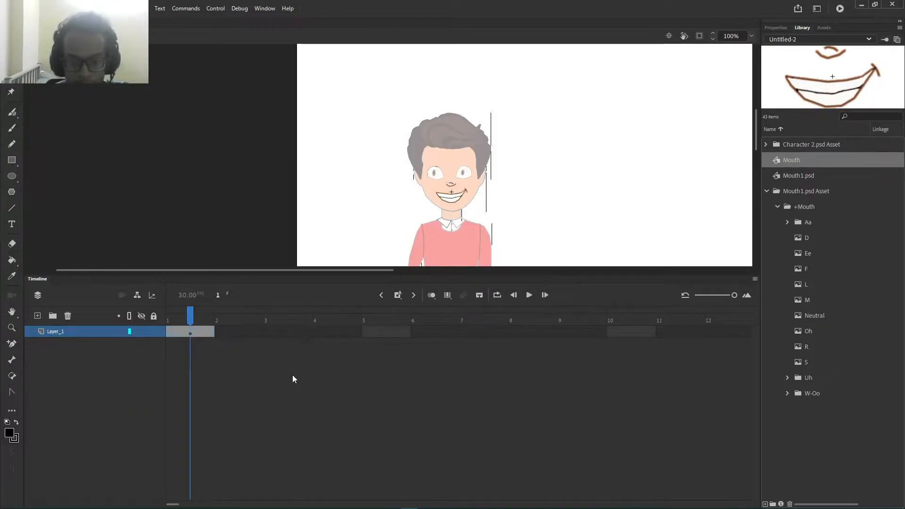
double_click(488, 206)
click(458, 198)
double_click(457, 197)
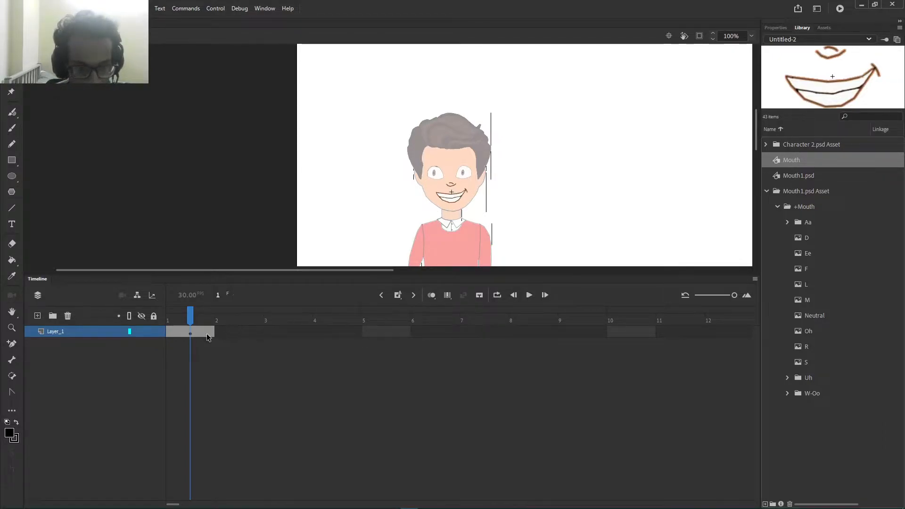
click(210, 381)
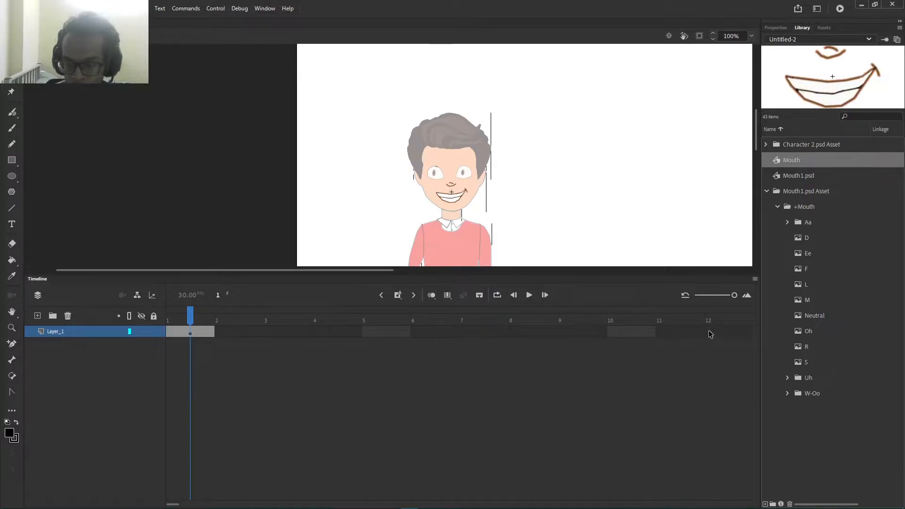
Step: Insert blank keyframes on frames 2 through 6 of the Mouth symbol timeline
right_click(244, 336)
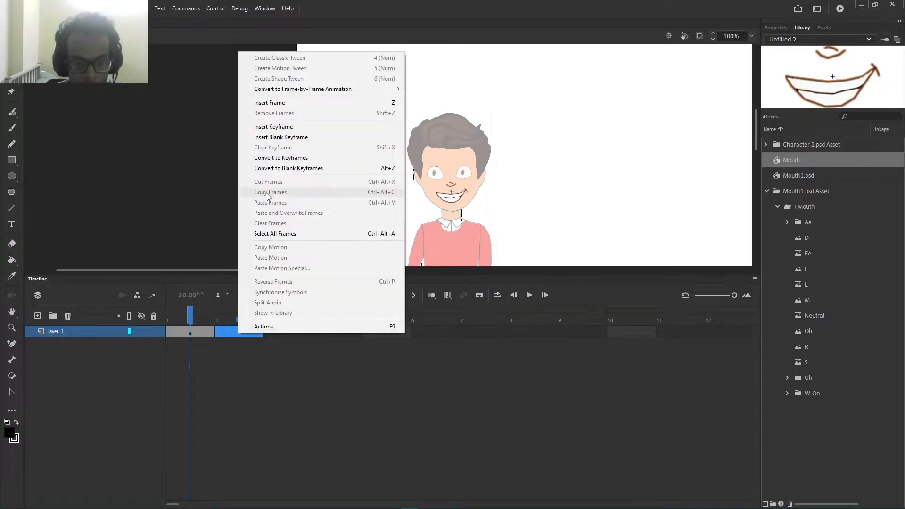
click(280, 128)
right_click(272, 336)
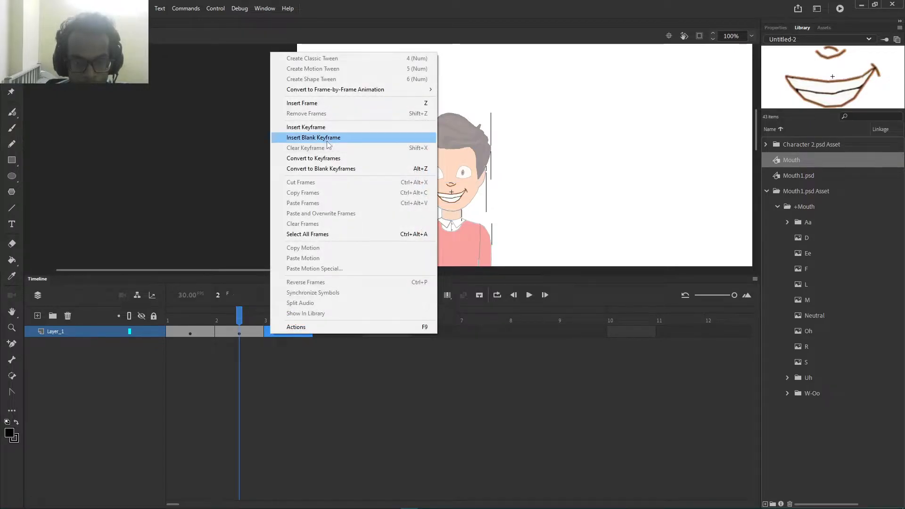
click(328, 138)
right_click(331, 335)
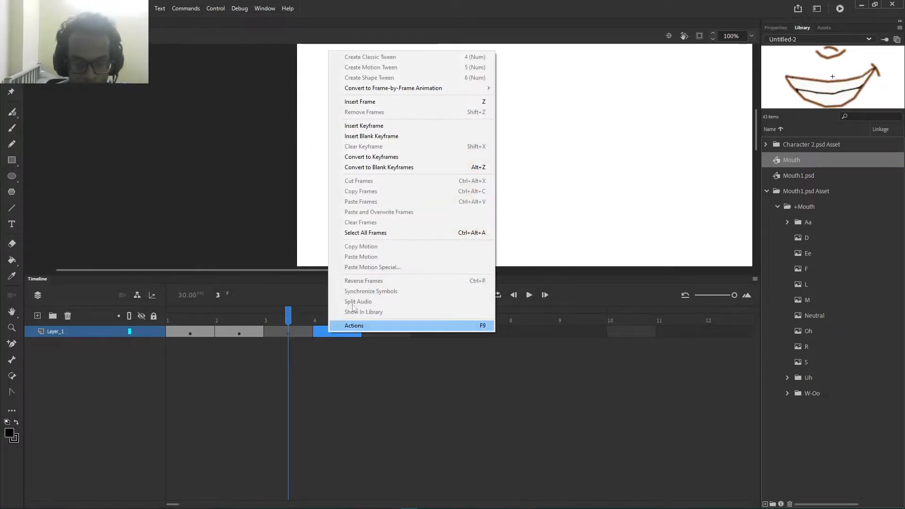
click(387, 137)
right_click(388, 335)
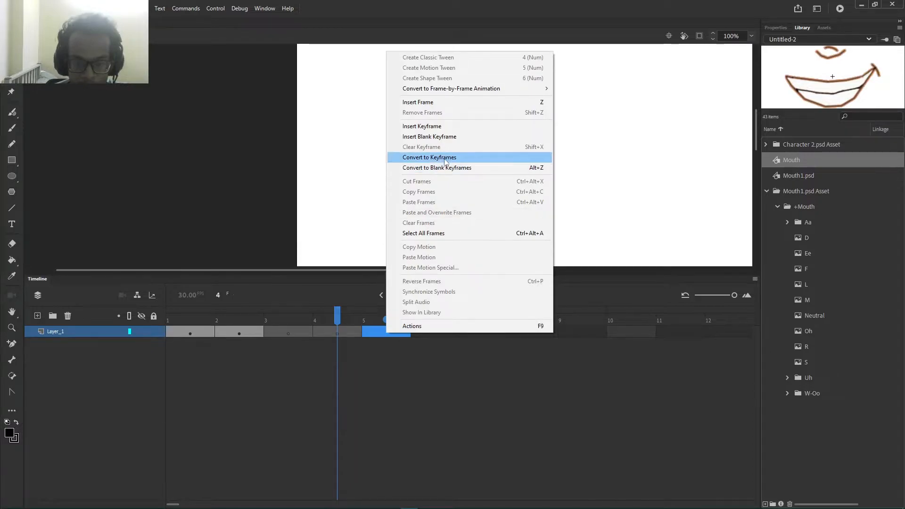
click(440, 137)
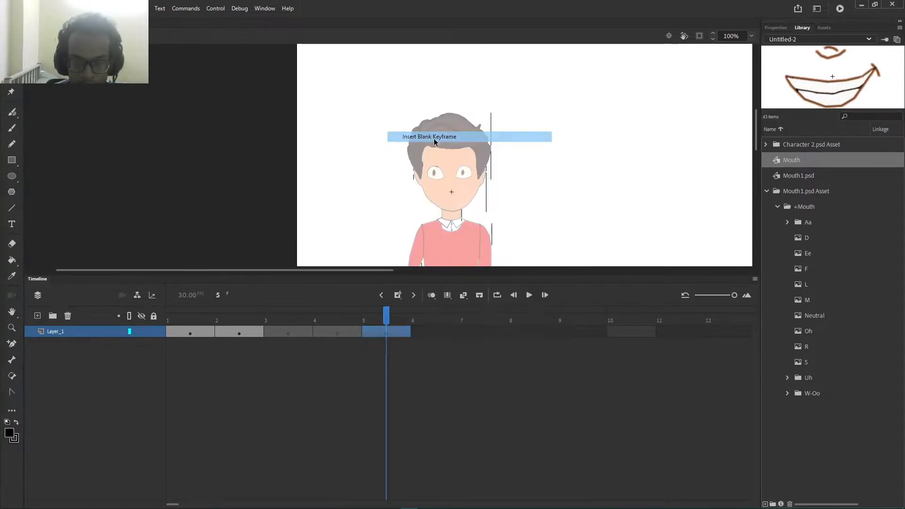
click(444, 333)
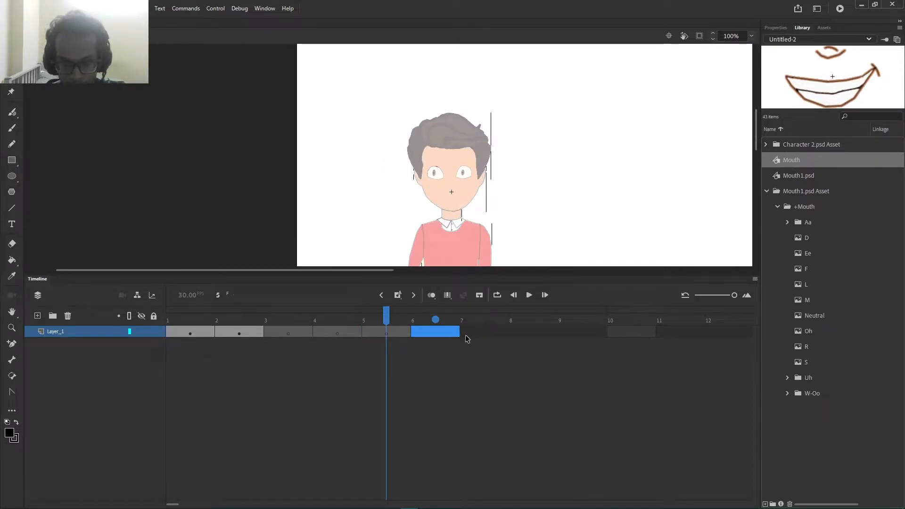
click(464, 338)
click(447, 338)
right_click(439, 342)
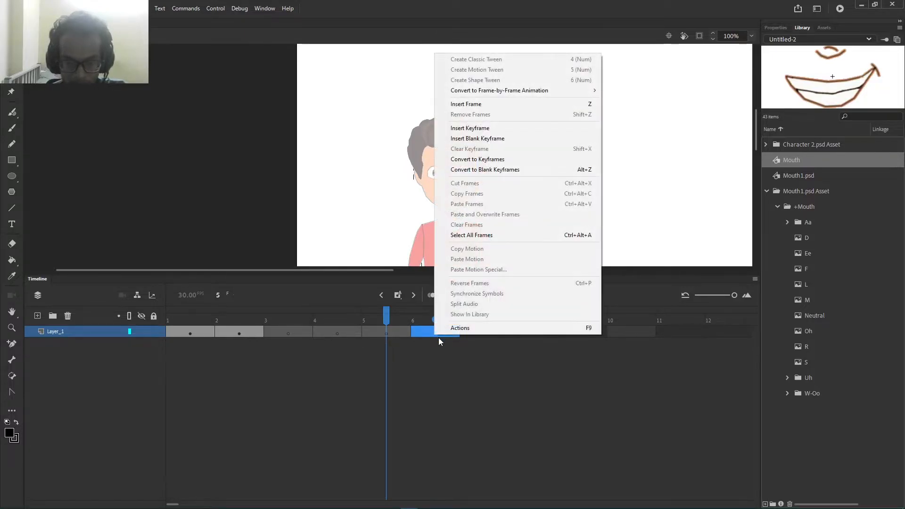
click(519, 139)
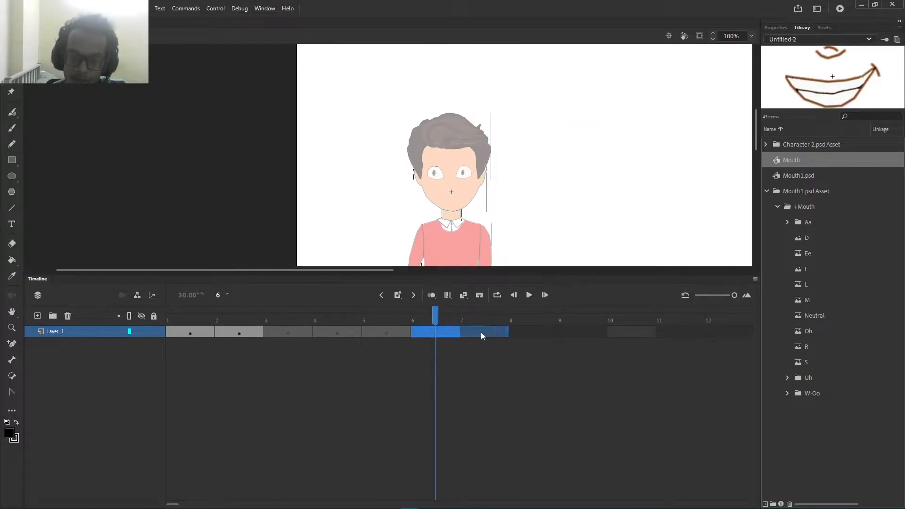
Step: Insert blank keyframes on frames 7 through 12
right_click(482, 335)
click(584, 136)
right_click(546, 333)
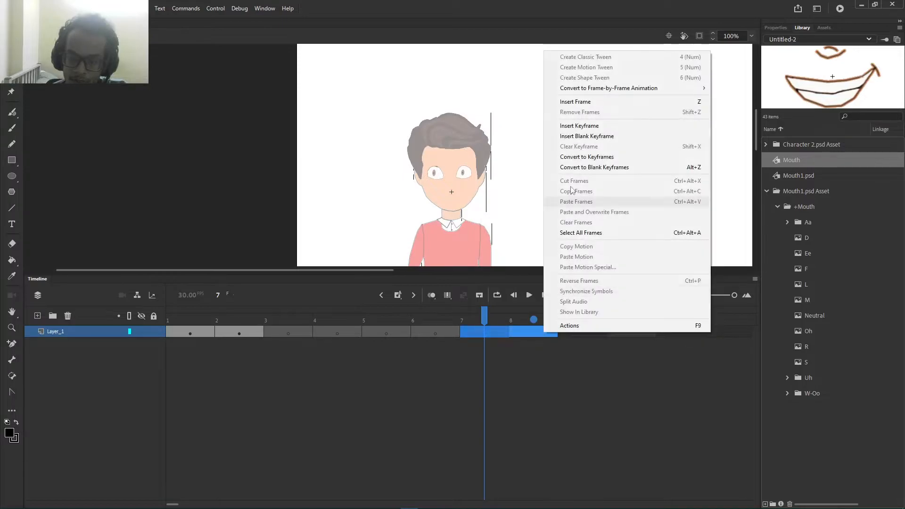
click(587, 136)
right_click(571, 334)
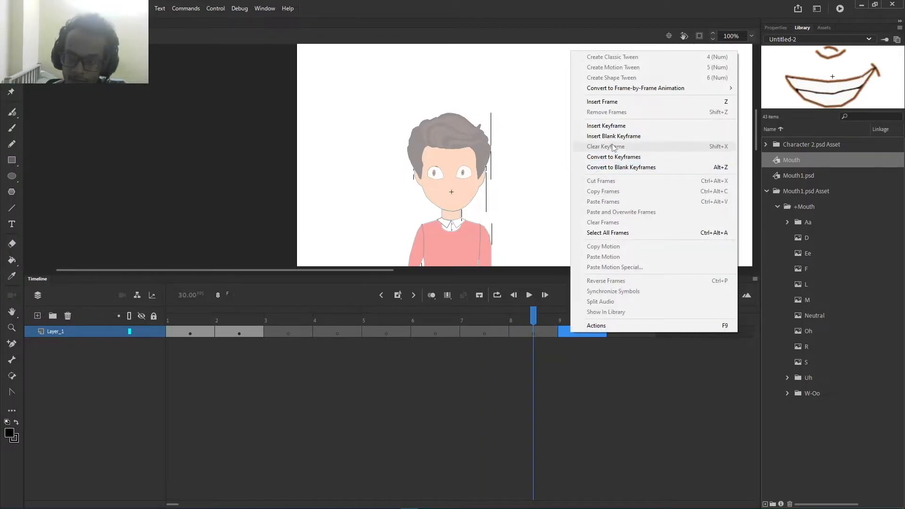
click(613, 136)
right_click(632, 333)
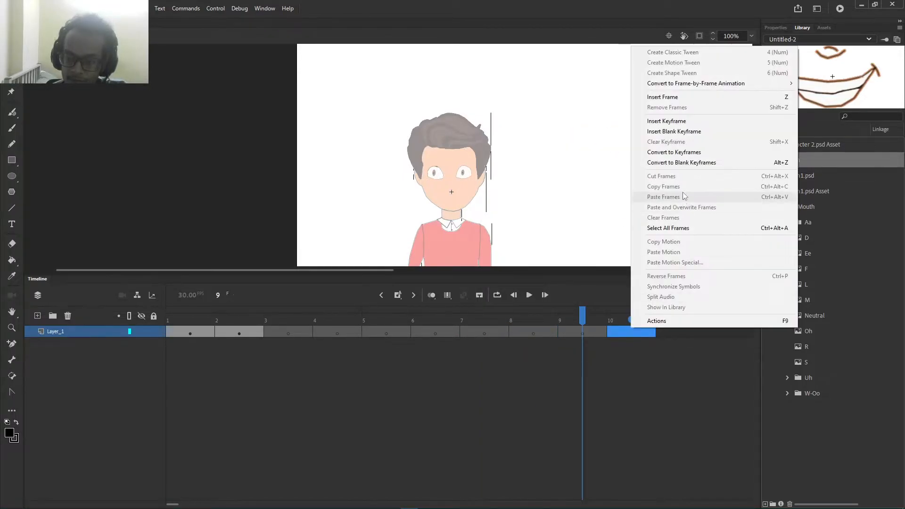
click(688, 134)
right_click(680, 333)
click(725, 124)
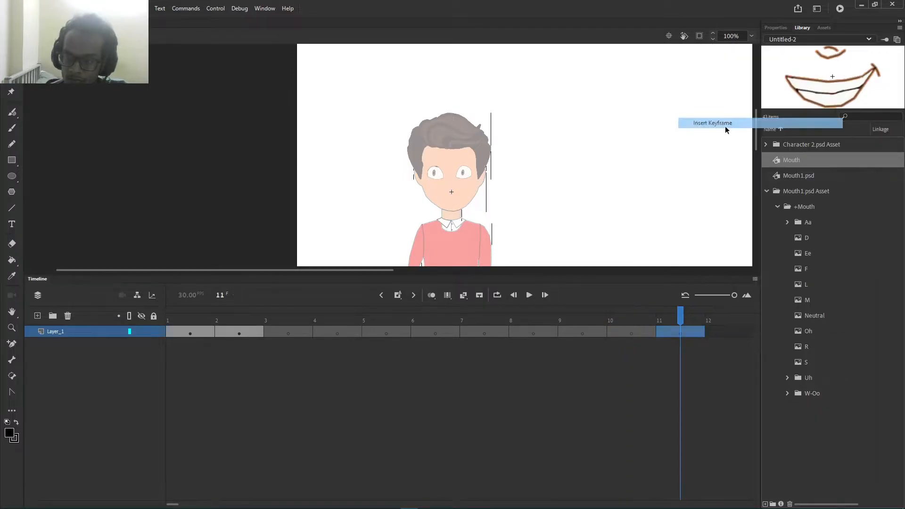
click(713, 333)
right_click(716, 332)
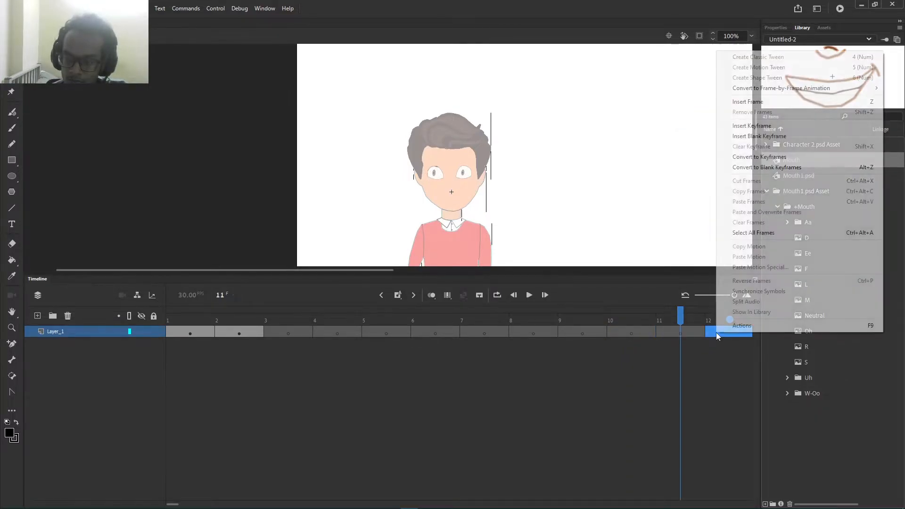
click(753, 137)
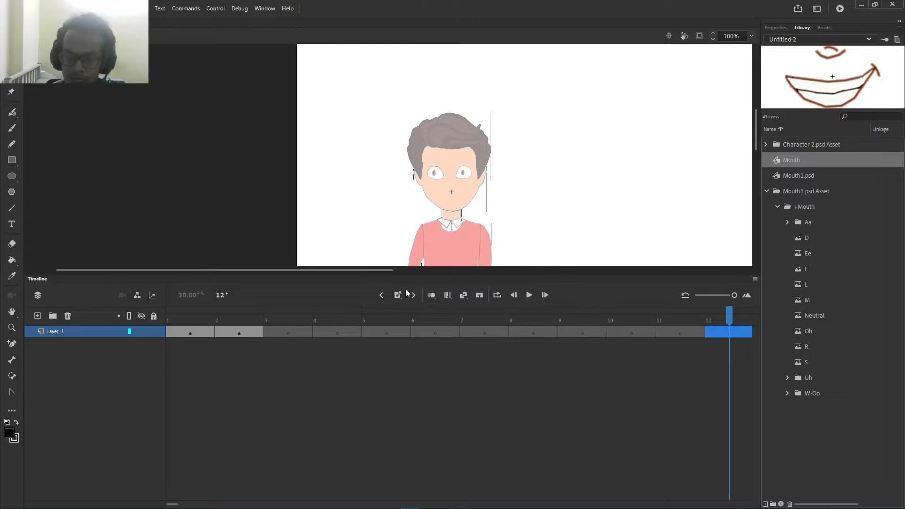
Step: Clear frame 2's keyframe, make it a blank keyframe, and return to frame 1
click(250, 334)
right_click(250, 336)
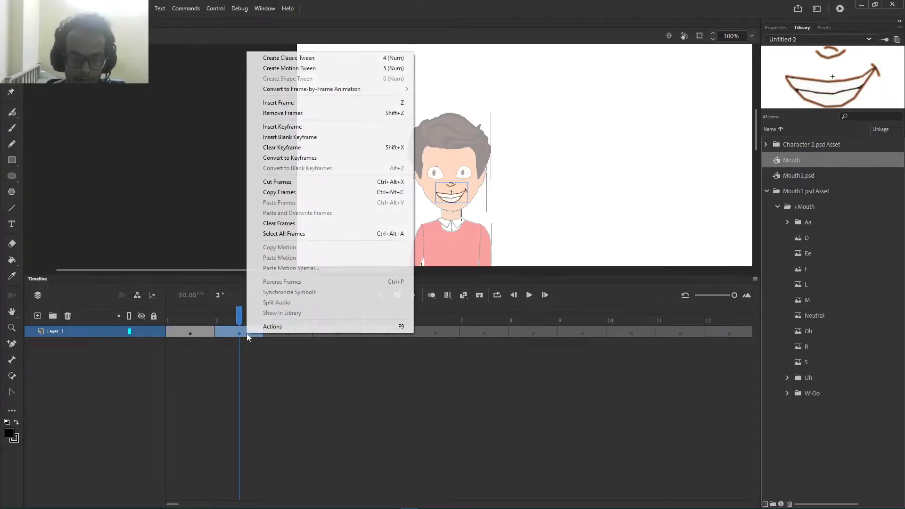
click(296, 137)
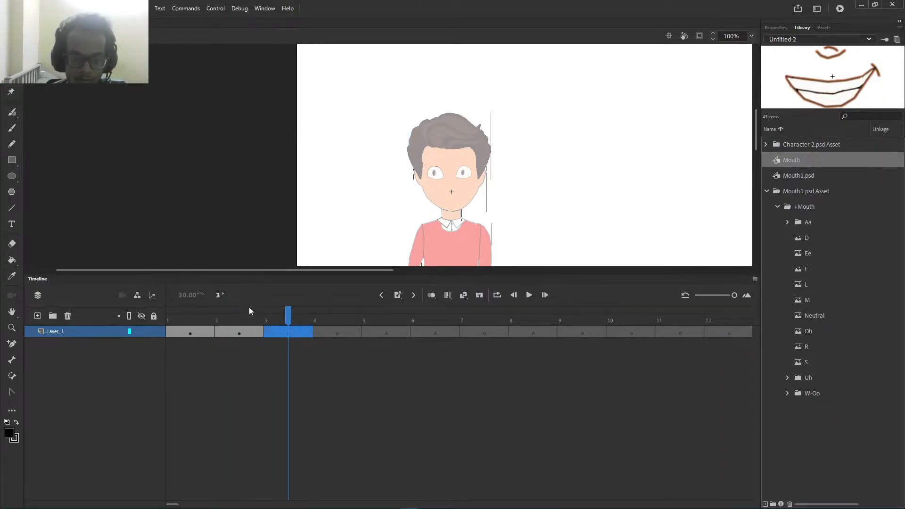
click(241, 333)
right_click(241, 332)
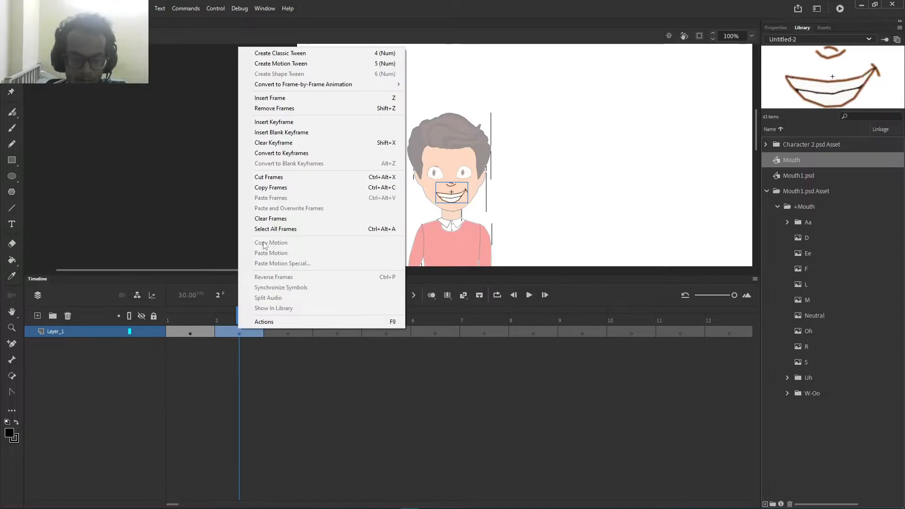
click(273, 143)
right_click(236, 332)
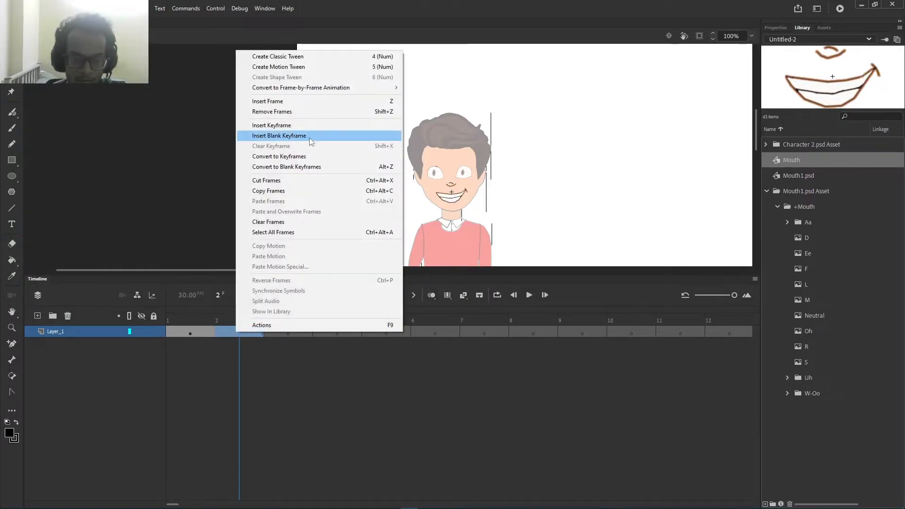
click(307, 138)
click(204, 332)
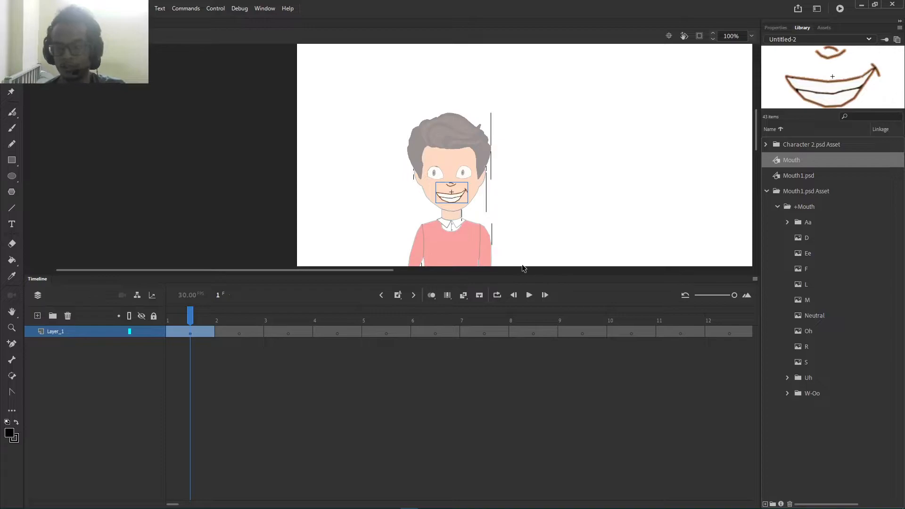
Step: In the frame properties, label frame 1 Neutral and frame 2 Ah
click(778, 28)
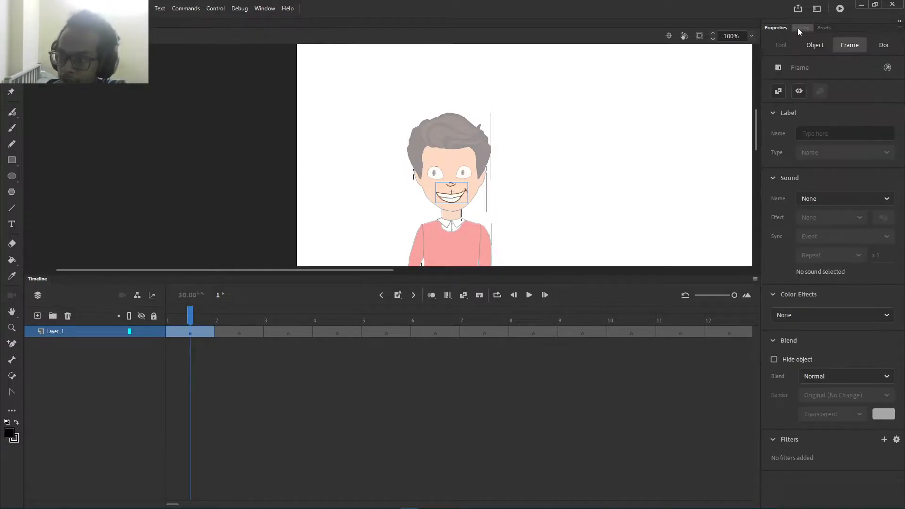
click(807, 132)
text(Neutral)
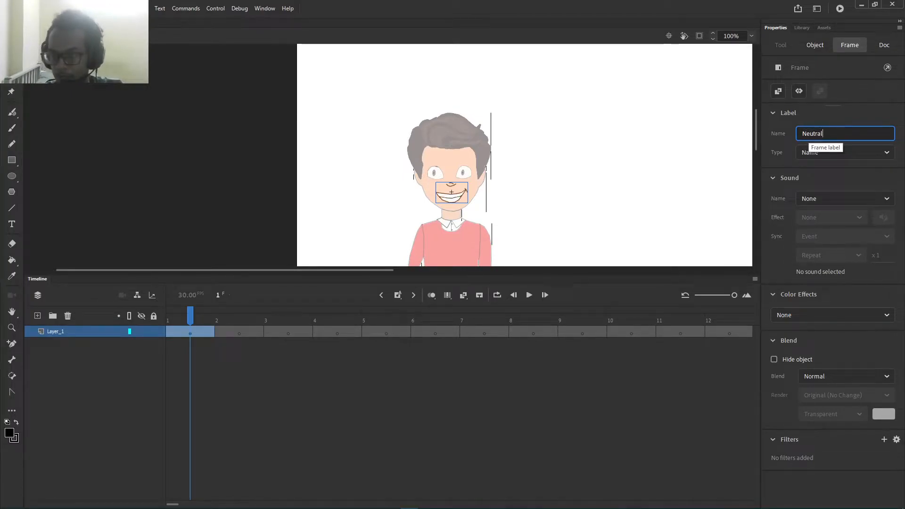
key(Return)
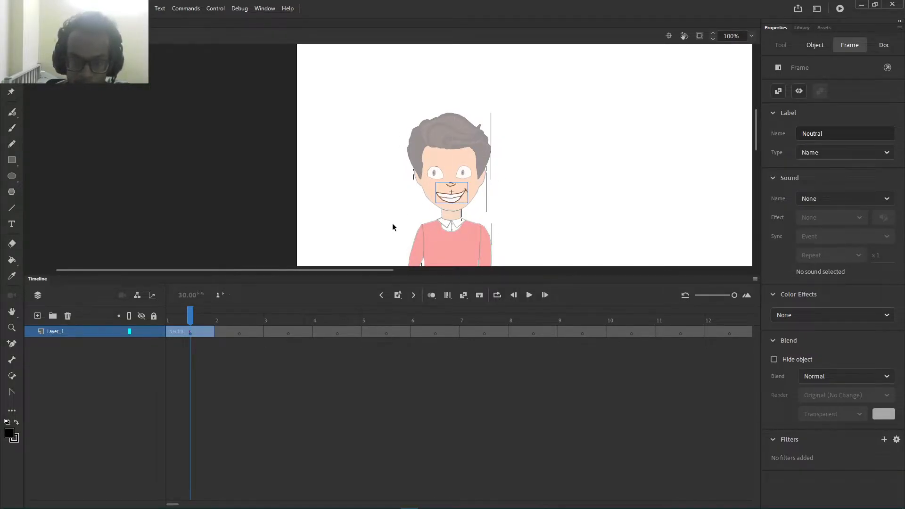
click(239, 332)
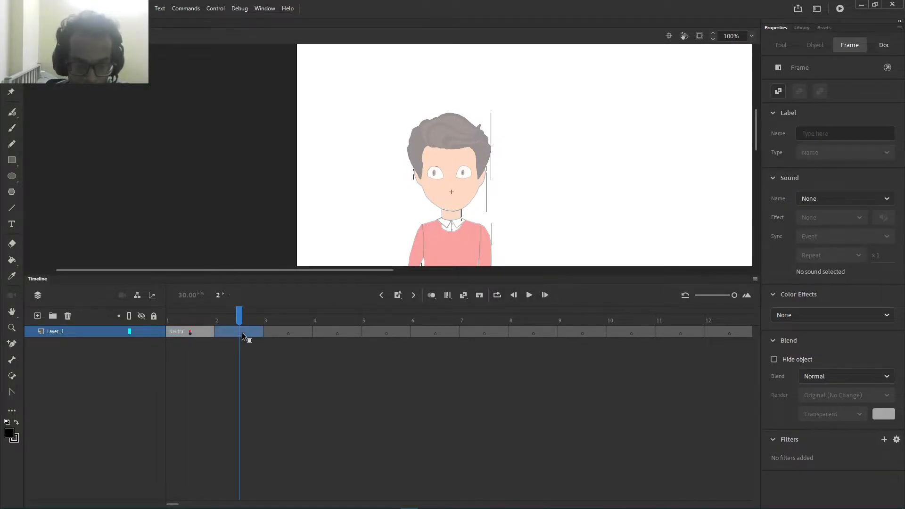
click(821, 137)
text(AH)
key(Return)
Step: Label frames 3, 4 and 5 EE, uh and S
click(294, 332)
click(819, 133)
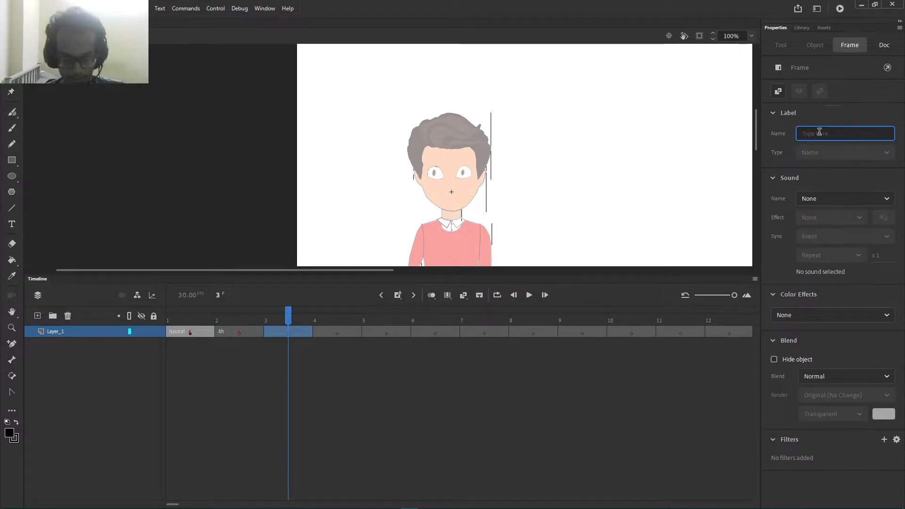
text(E)
key(Return)
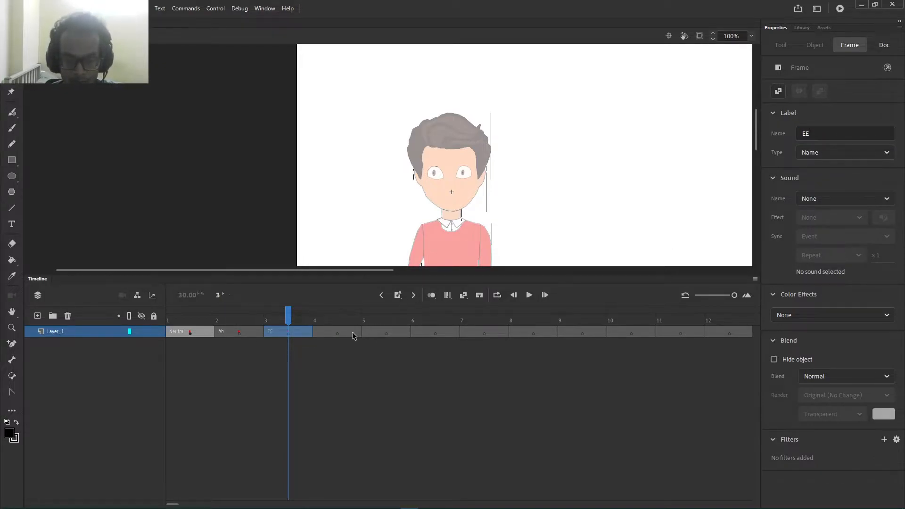
click(352, 332)
click(822, 136)
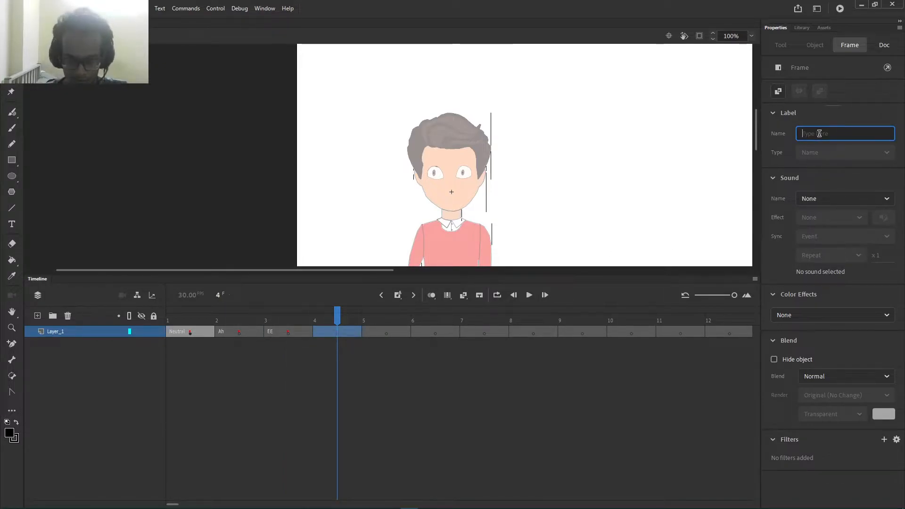
text(uh)
key(Return)
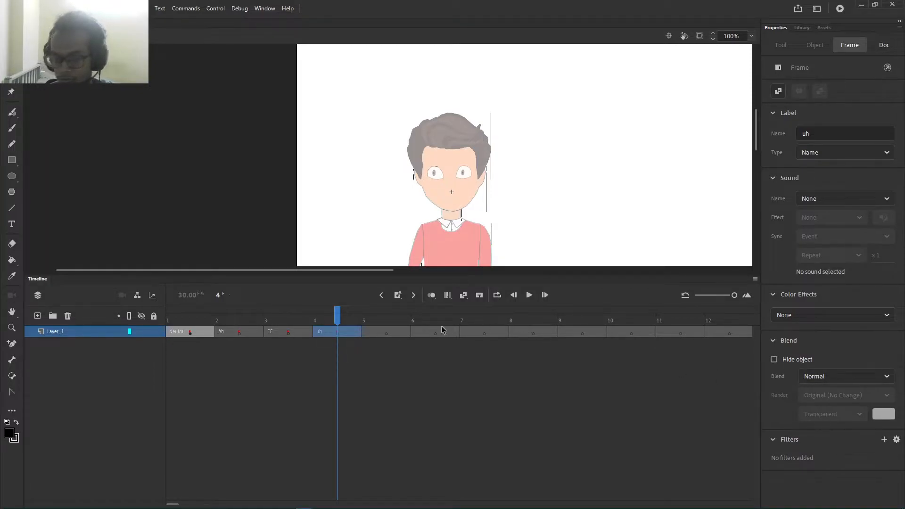
click(401, 333)
click(824, 133)
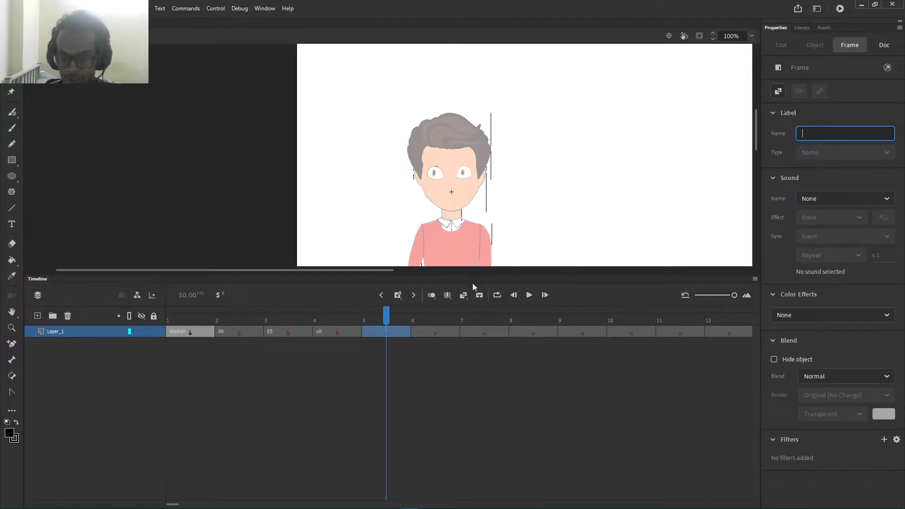
text(S)
Step: Label frames 6, 7 and 8 D, f and L
click(435, 332)
click(840, 134)
text(D)
click(484, 332)
click(839, 133)
text(f)
click(541, 333)
click(839, 134)
text(L)
Step: Label frames 9, 10 and 12 M, r and Oh, then return to frame 1
click(602, 332)
click(839, 133)
text(M)
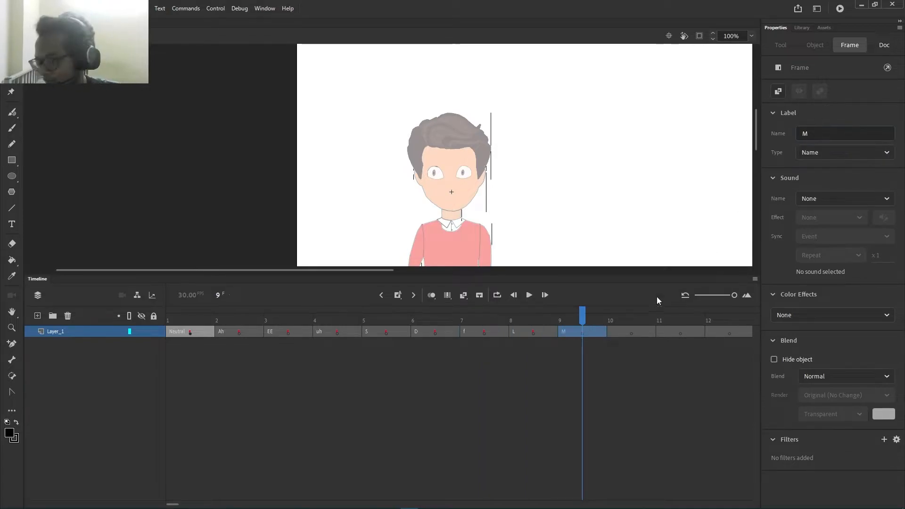
click(636, 332)
click(839, 133)
text(r)
click(829, 134)
text(Oh)
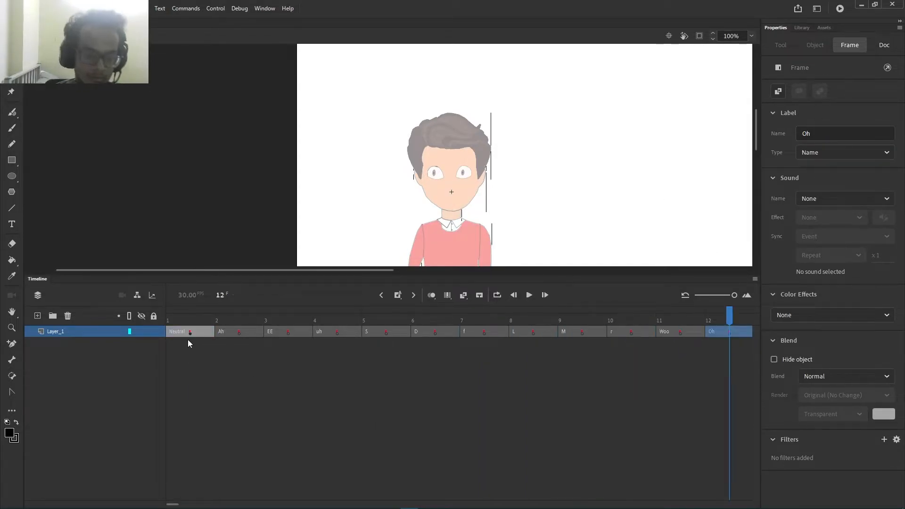
click(187, 332)
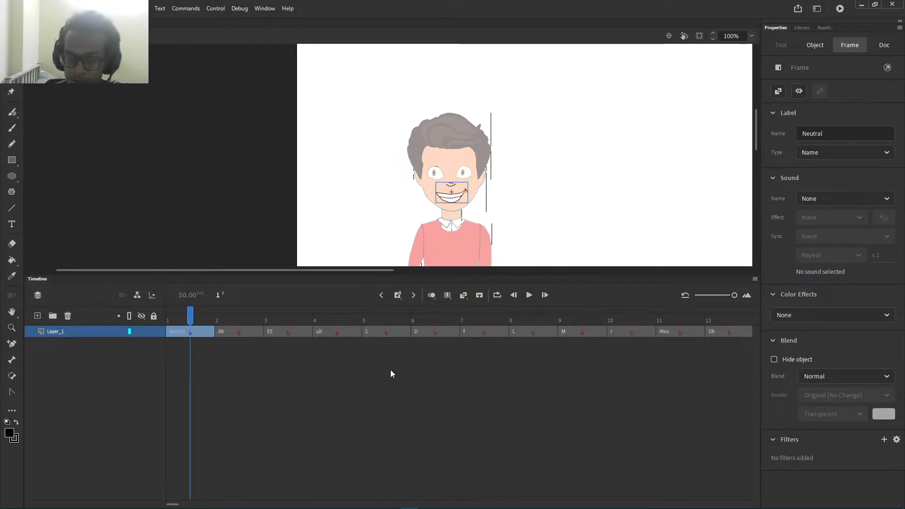
Step: Enable onion skinning on the Ah frame, zoom to 200%, and scrub between frames 1 and 2
click(238, 332)
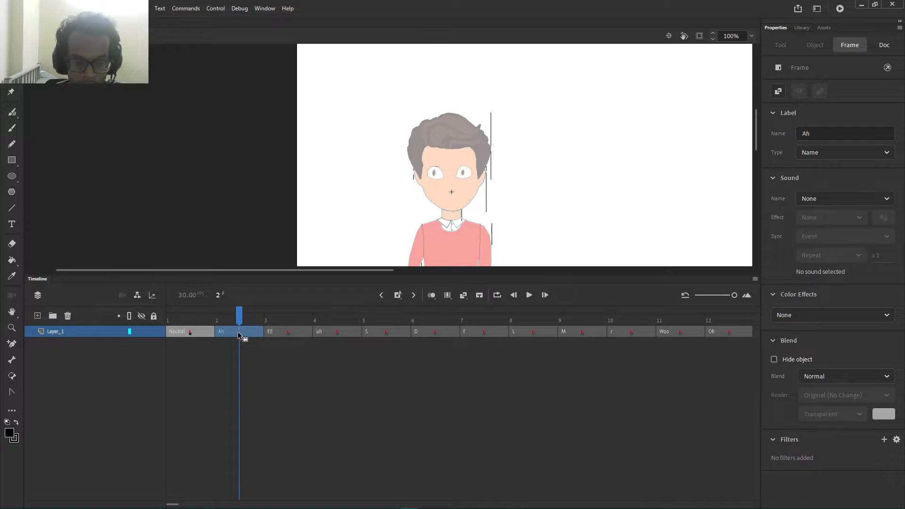
click(433, 295)
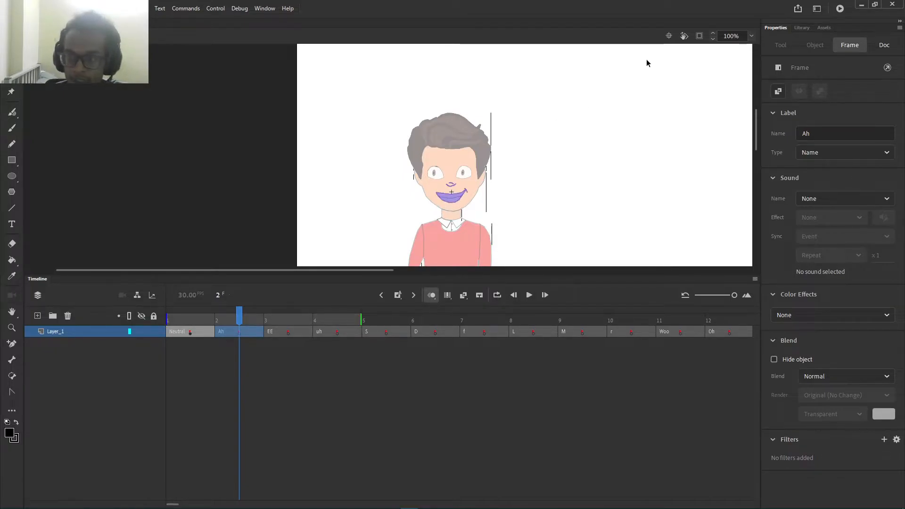
click(751, 36)
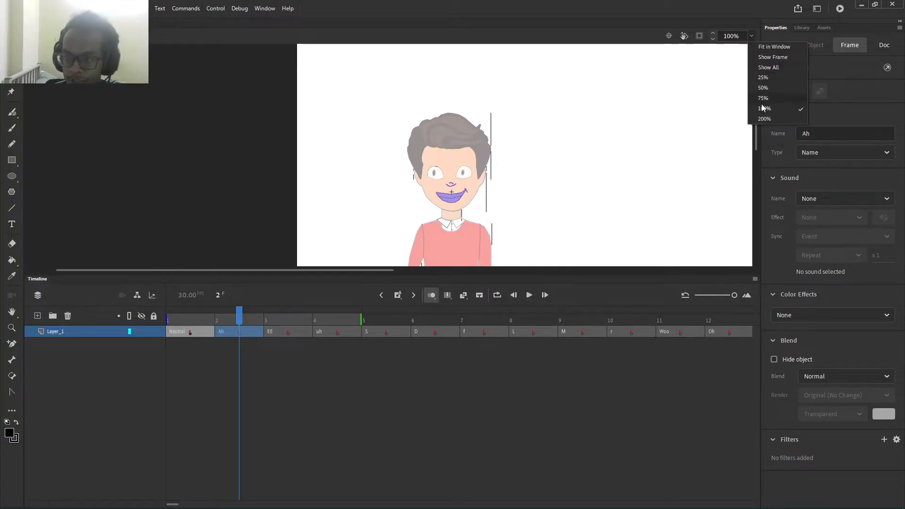
click(764, 119)
scroll(618, 163, down, 2)
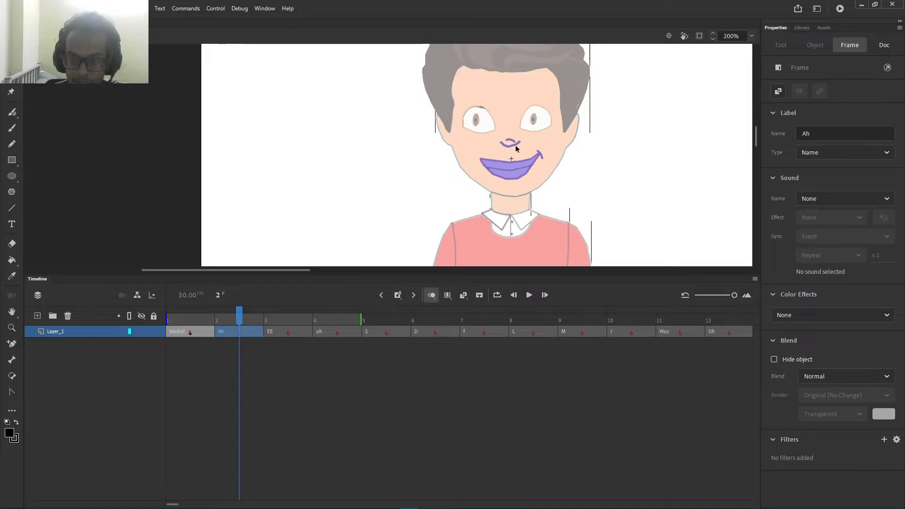
mouse_move(235, 315)
mouse_down()
mouse_move(191, 322)
mouse_move(232, 320)
mouse_up()
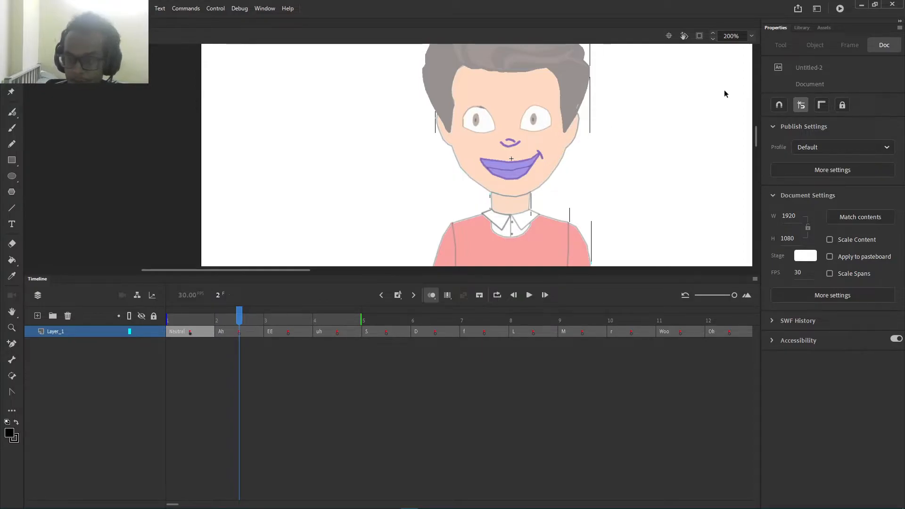
Step: Place the second Aa mouth drawing from the library's Mouth1.psd Asset folder onto the face
click(803, 28)
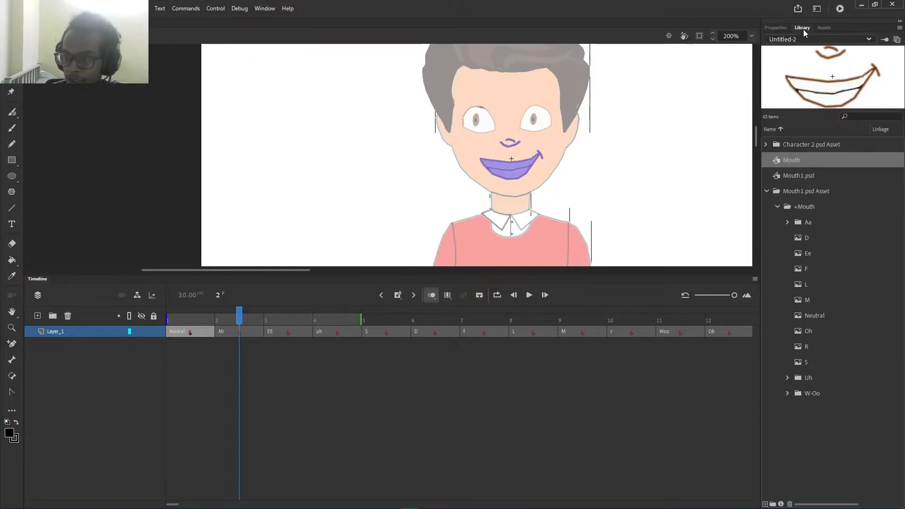
click(798, 193)
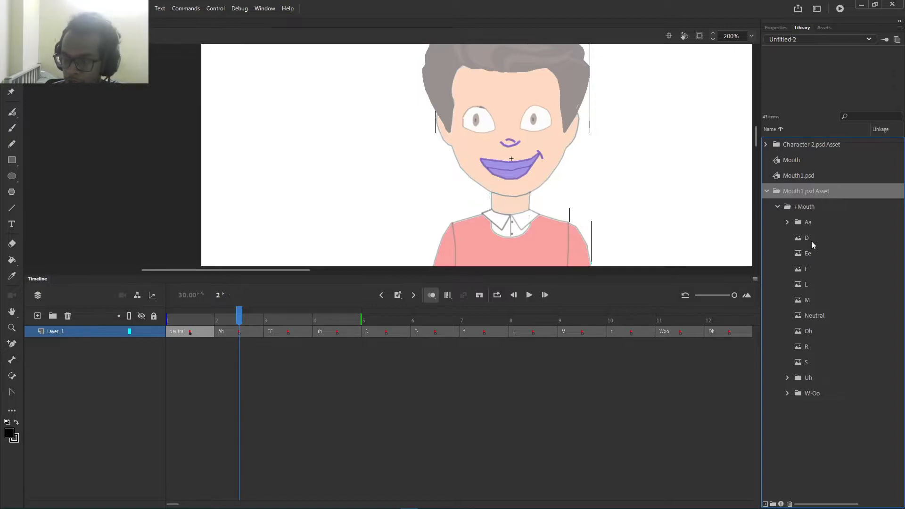
click(795, 225)
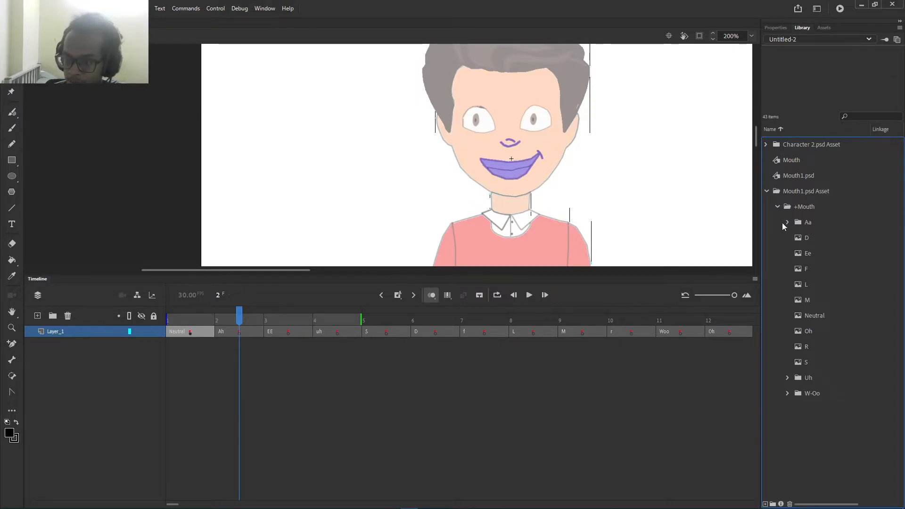
click(786, 221)
click(810, 238)
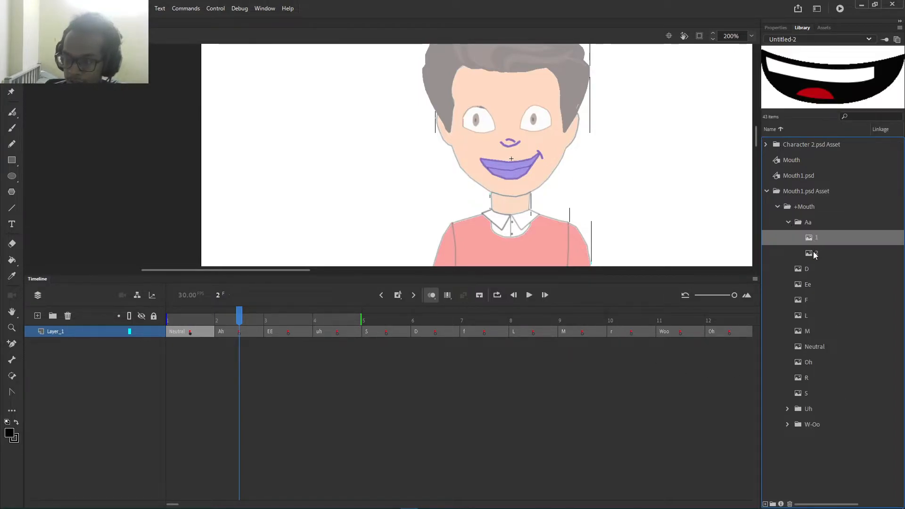
click(816, 253)
drag(813, 253, 513, 173)
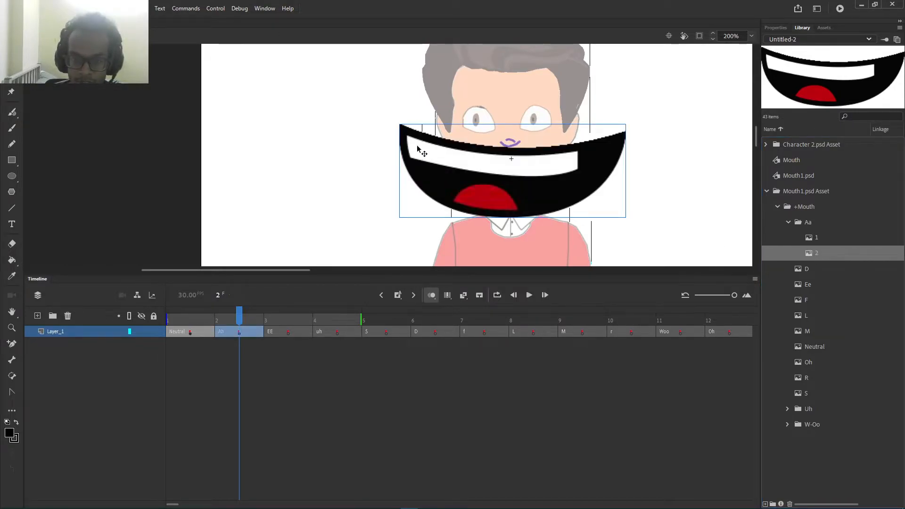
Step: Scale the Aa mouth down with Transform > Scale to fit the character's face
right_click(415, 145)
mouse_move(509, 286)
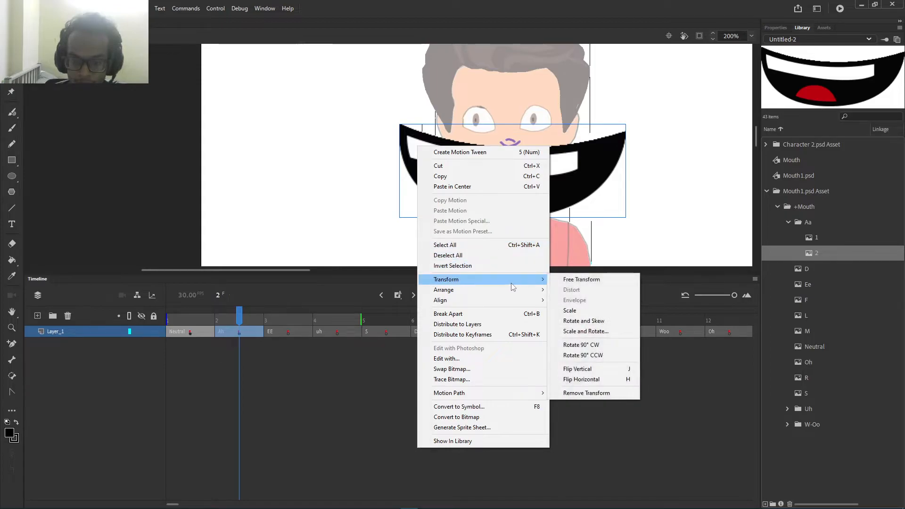
click(578, 310)
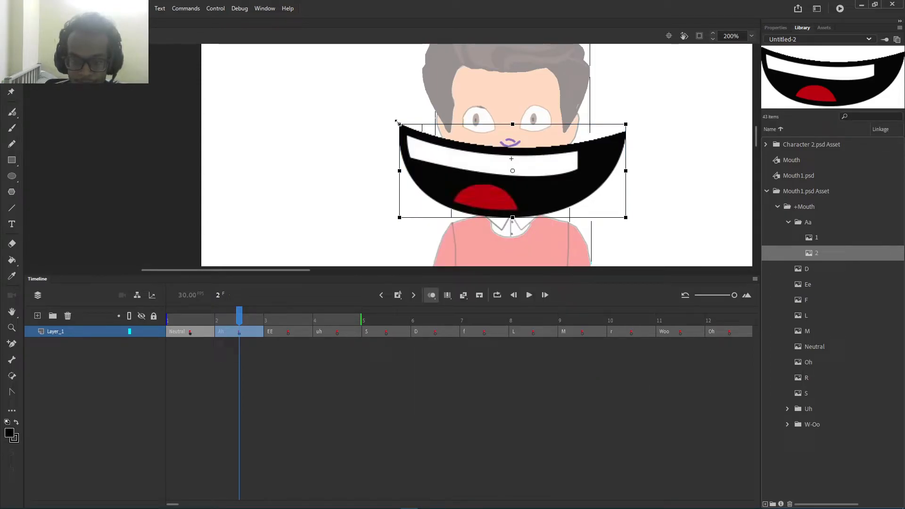
drag(396, 124, 540, 172)
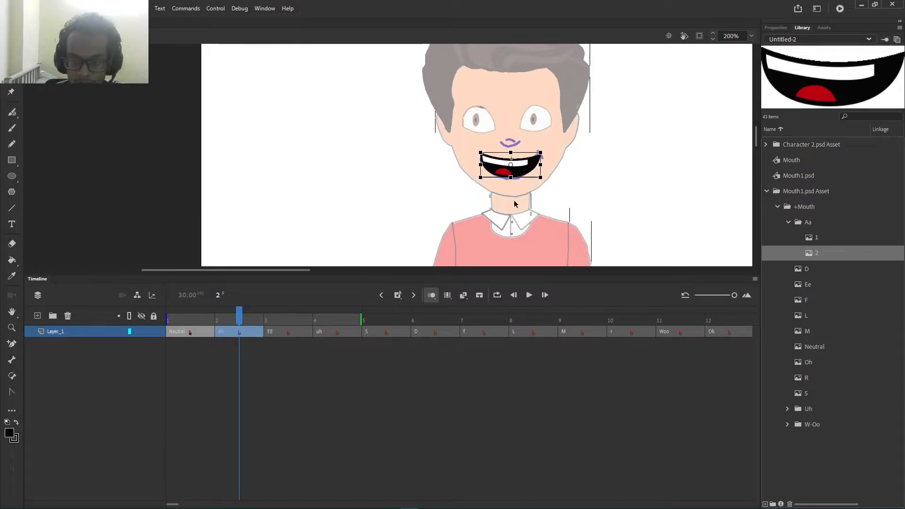
click(278, 332)
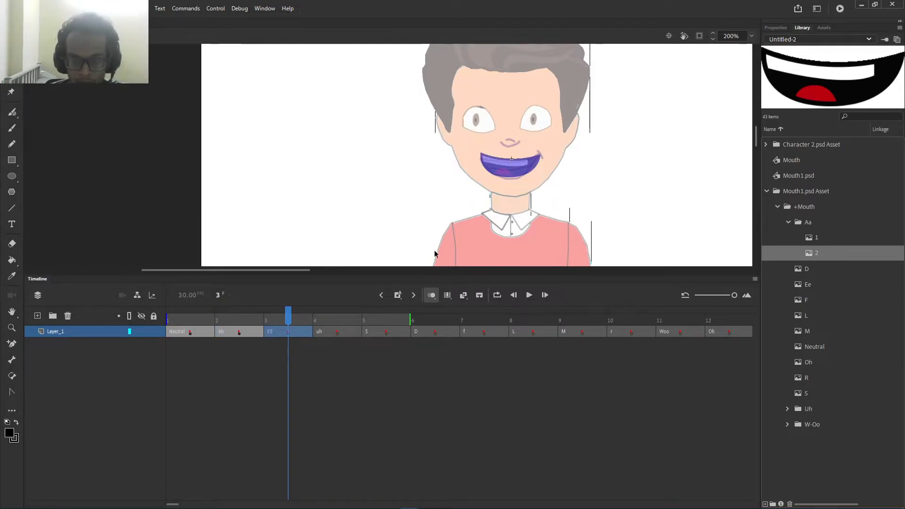
Step: Place the Ee mouth on frame 3 and scale it, then resize and position the Uh mouth
click(801, 284)
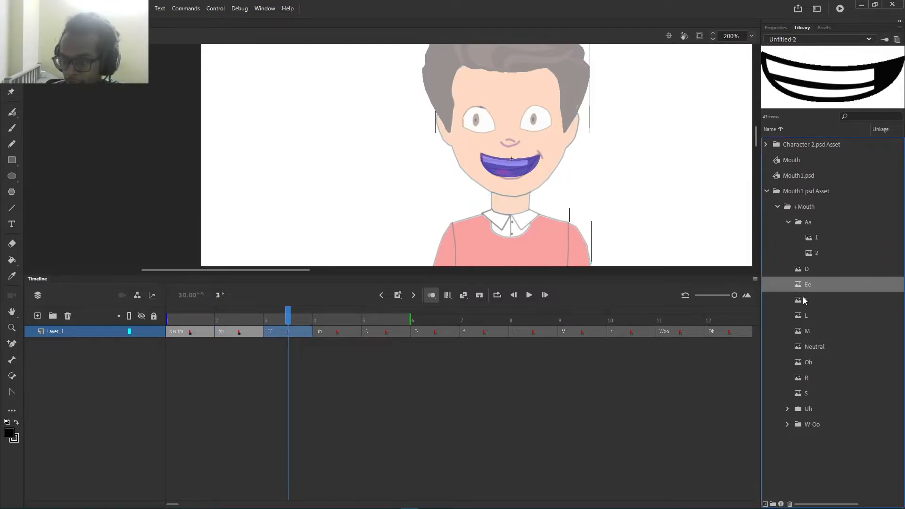
drag(804, 285, 504, 175)
drag(391, 127, 538, 170)
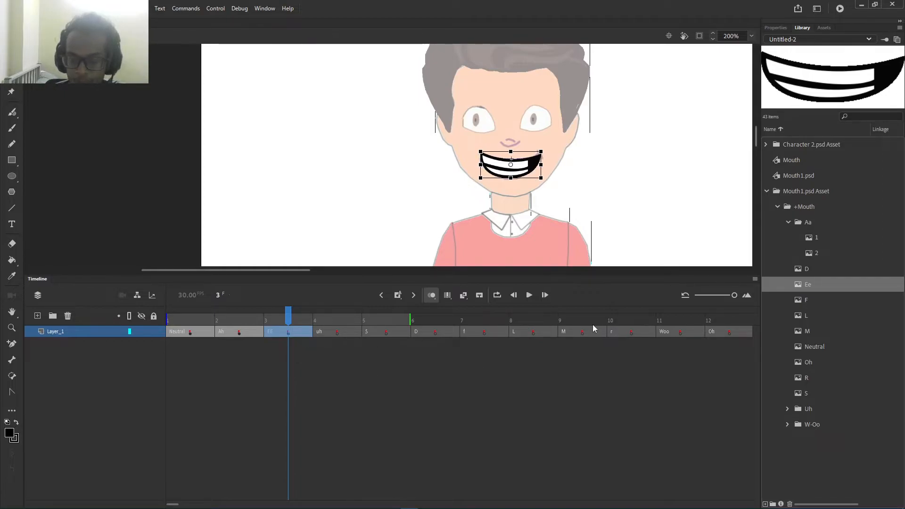
click(337, 333)
drag(485, 159, 483, 156)
drag(495, 167, 493, 162)
Step: Put the S, D and F mouths on frames 5–7, scaled to fit the face
click(386, 332)
drag(806, 393, 511, 165)
click(435, 331)
drag(806, 269, 523, 169)
drag(410, 133, 488, 155)
drag(522, 169, 513, 165)
click(484, 332)
drag(806, 300, 512, 169)
drag(399, 134, 479, 146)
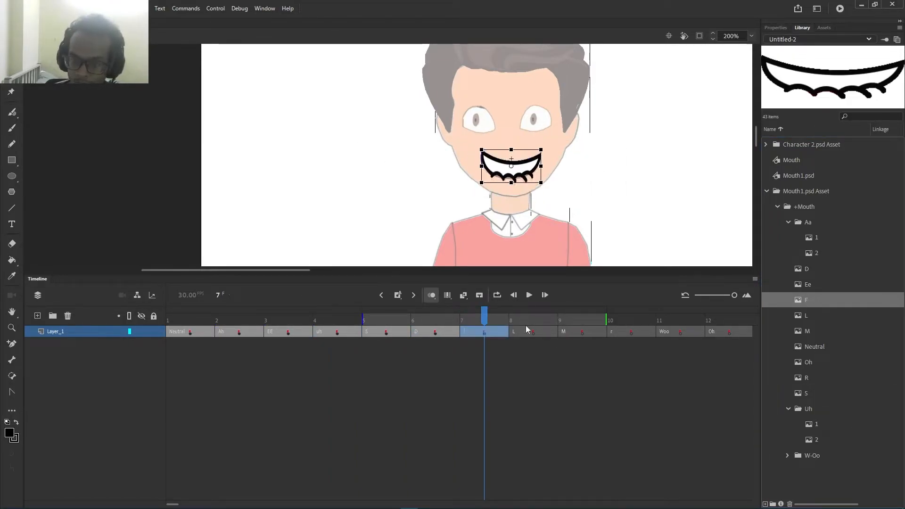
Step: Put the L, M and R mouths on frames 8–10, scaling R down to fit
click(533, 332)
click(807, 316)
drag(806, 315, 513, 165)
click(583, 332)
drag(812, 331, 498, 172)
click(631, 332)
drag(807, 378, 511, 173)
drag(468, 142, 493, 159)
Step: Add the W-Oo mouth on frame 11 and the Oh mouth on frame 12, scaled and aligned
click(680, 332)
click(788, 456)
drag(816, 486, 514, 175)
drag(494, 151, 512, 172)
click(730, 332)
click(789, 456)
click(788, 408)
drag(809, 362, 516, 175)
drag(473, 139, 496, 157)
drag(529, 188, 528, 185)
click(629, 212)
drag(729, 314, 120, 307)
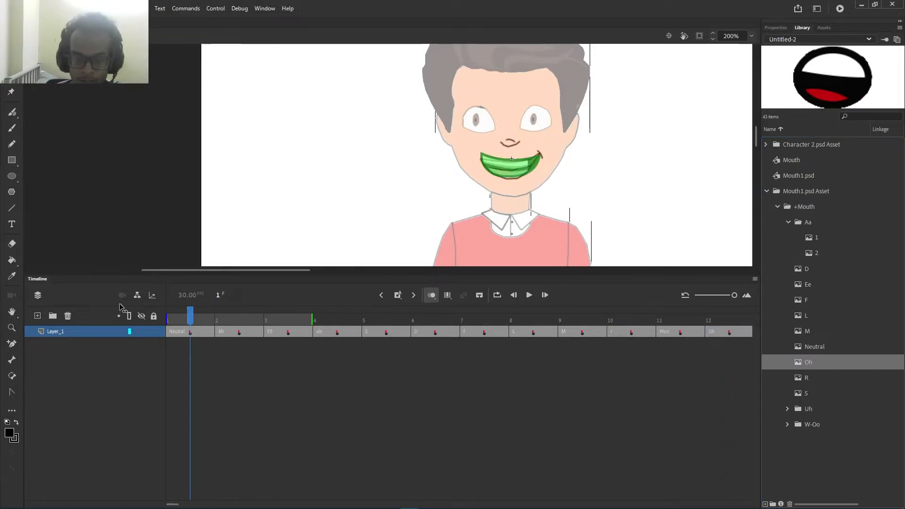
Step: Turn off onion skinning and play the mouth-shape cycle to preview it
click(431, 297)
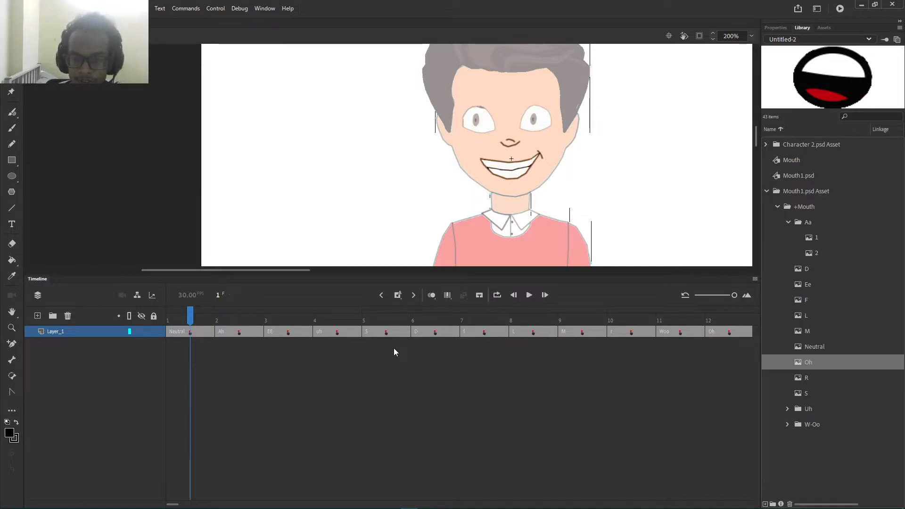
click(530, 294)
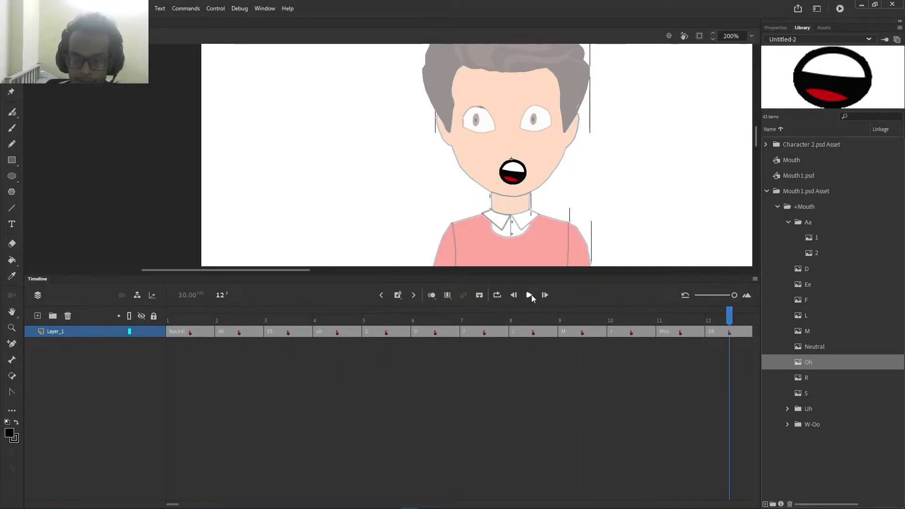
click(530, 295)
click(530, 295)
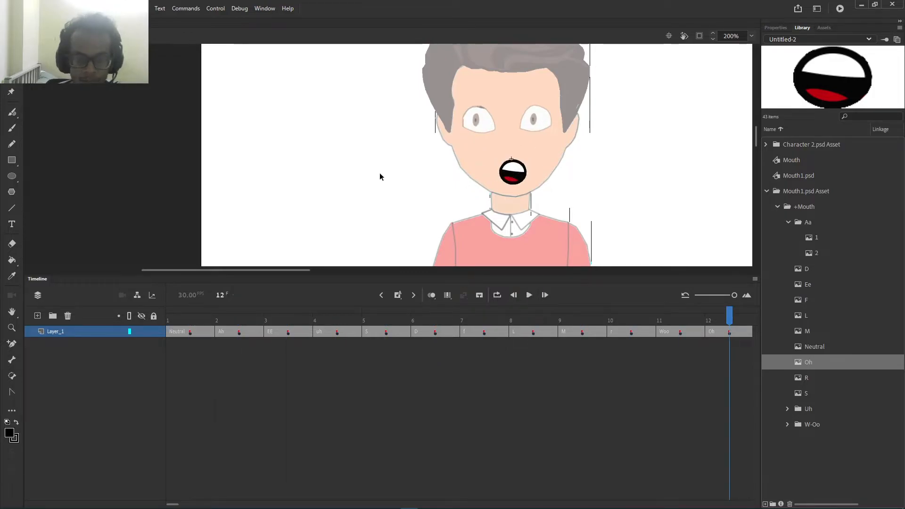
Step: Check the Neutral and Ah frames, then exit the mouth symbol to the main timeline
click(202, 333)
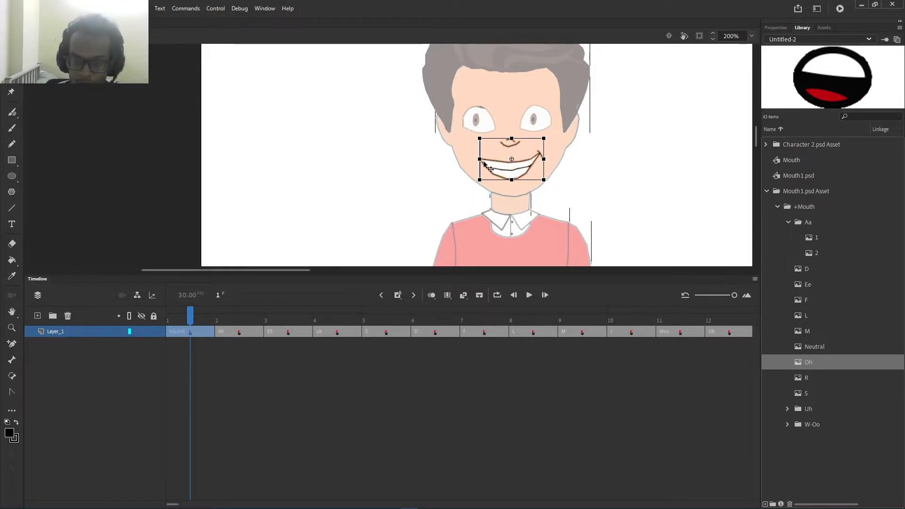
click(224, 332)
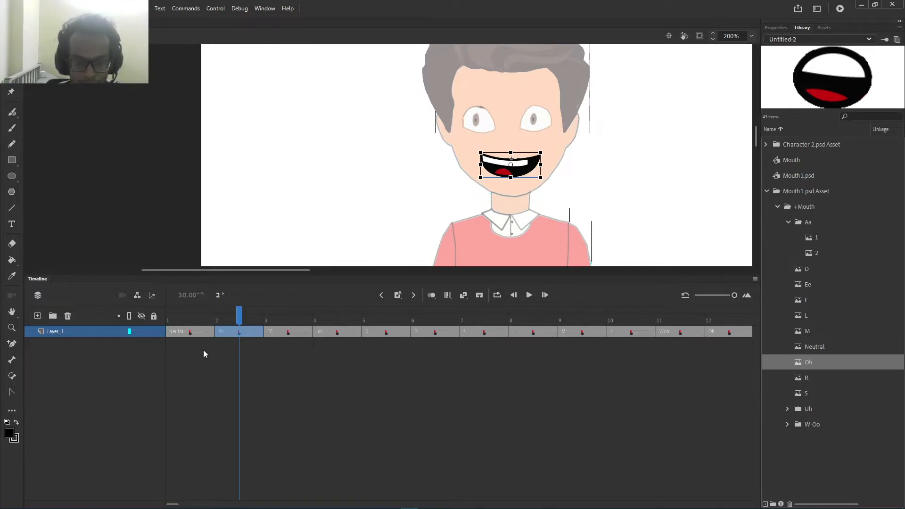
click(181, 334)
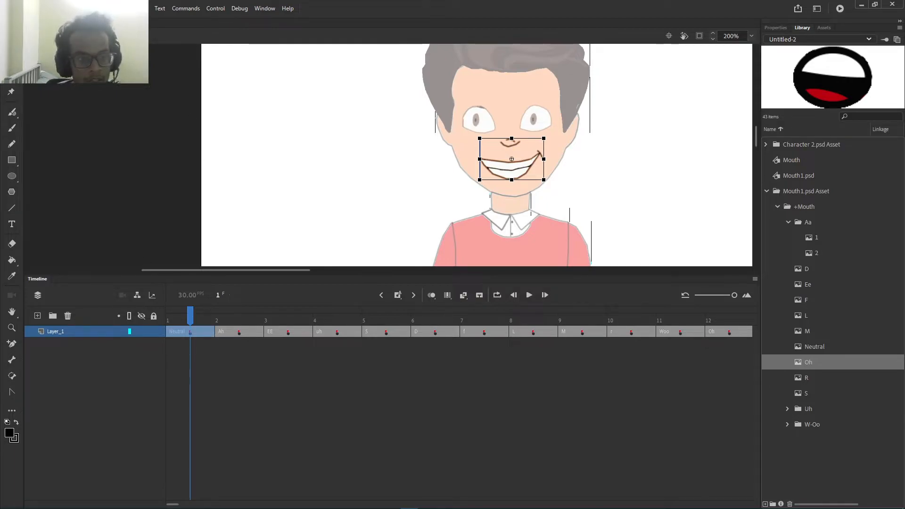
double_click(115, 106)
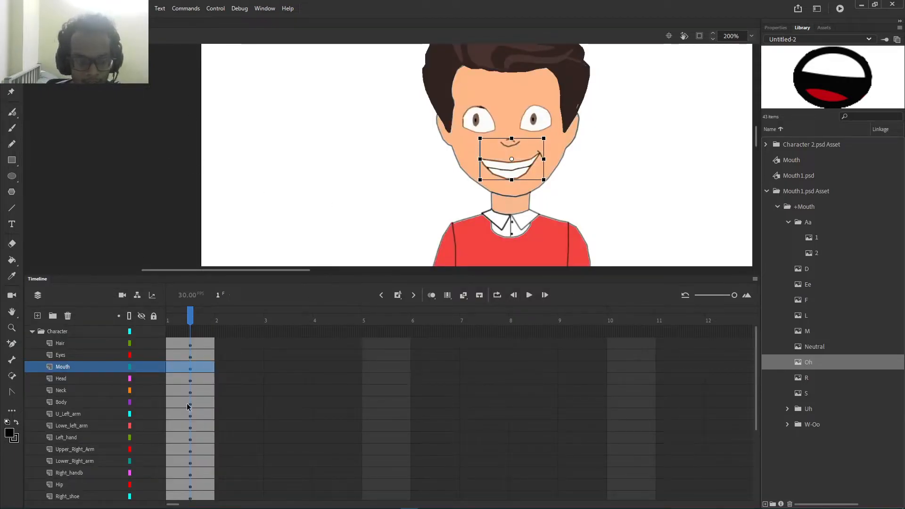
Step: Collapse the Character folder and rename Layer_3 to 'Audio'
click(32, 331)
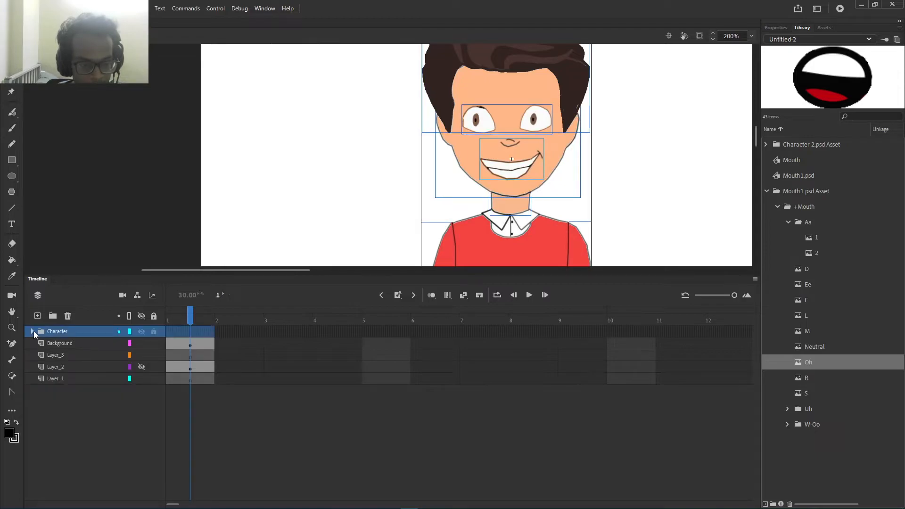
click(65, 413)
click(60, 355)
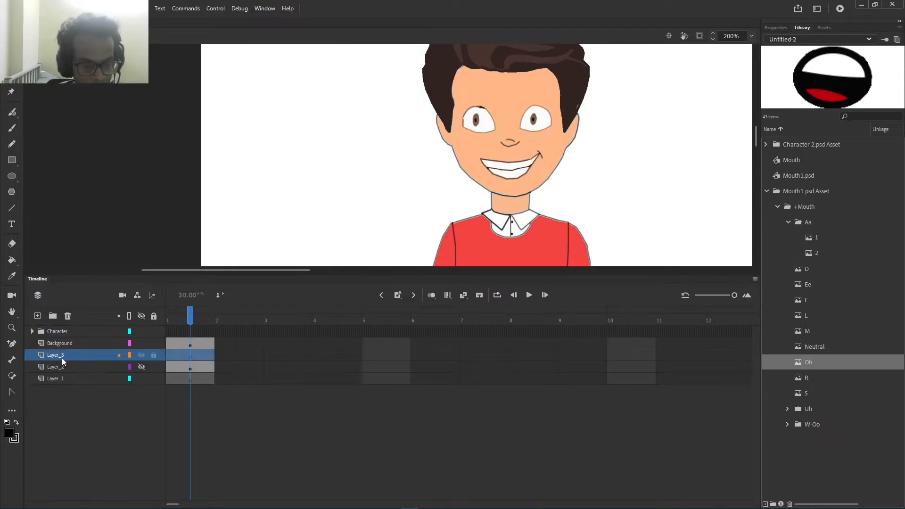
double_click(61, 356)
text(Aud)
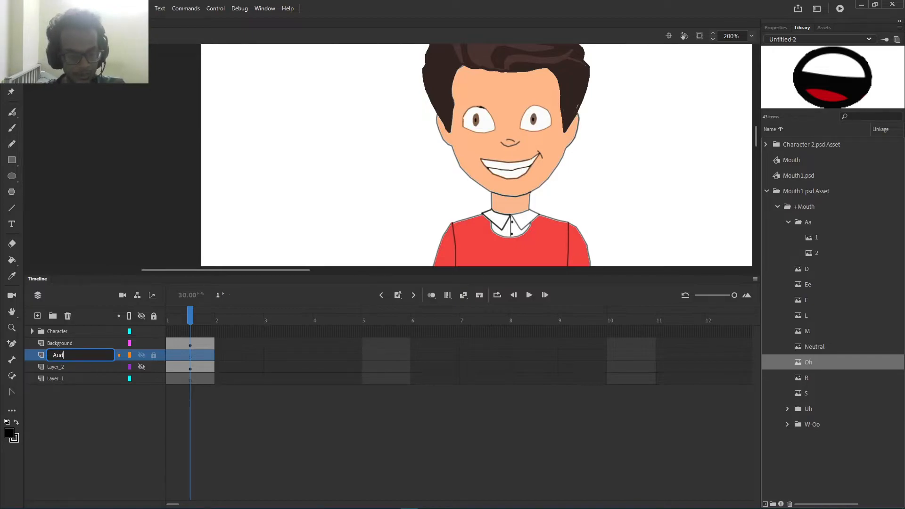
text(io)
key(Return)
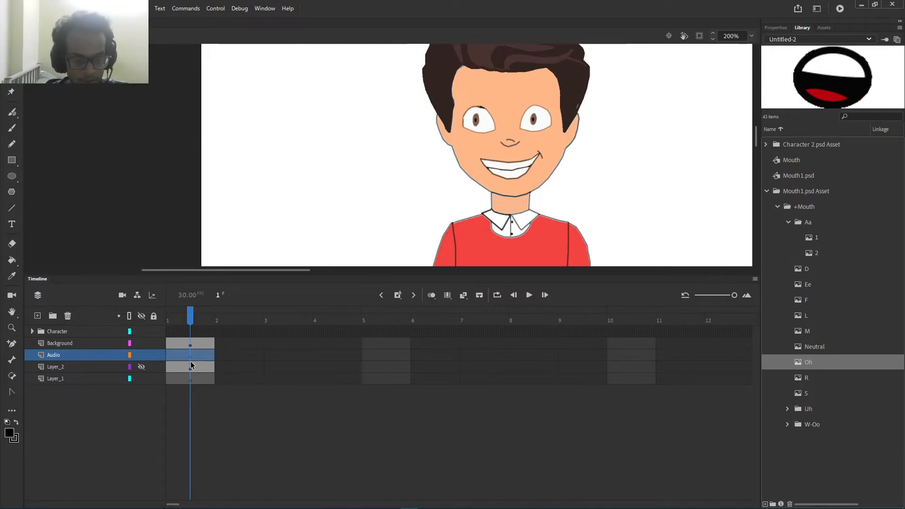
Step: Insert a keyframe at frame 2 and a blank keyframe at frame 3 on the Audio layer
click(228, 358)
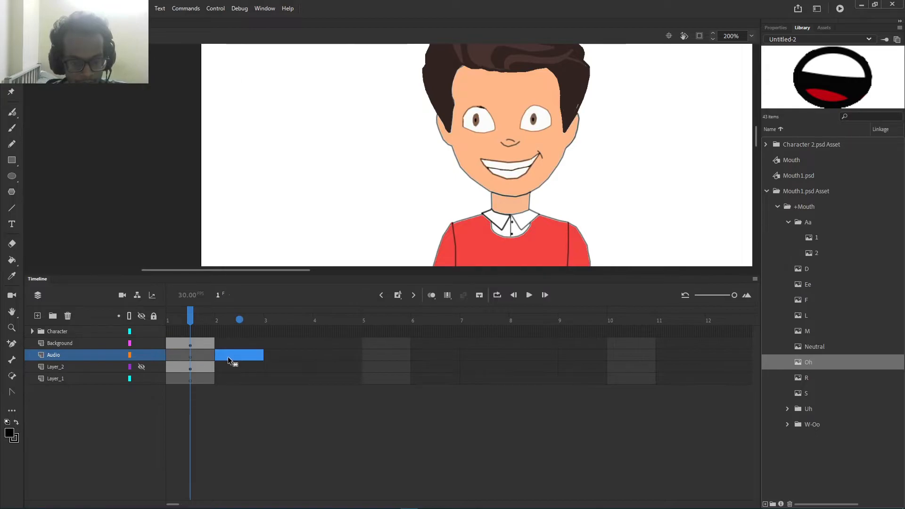
right_click(227, 356)
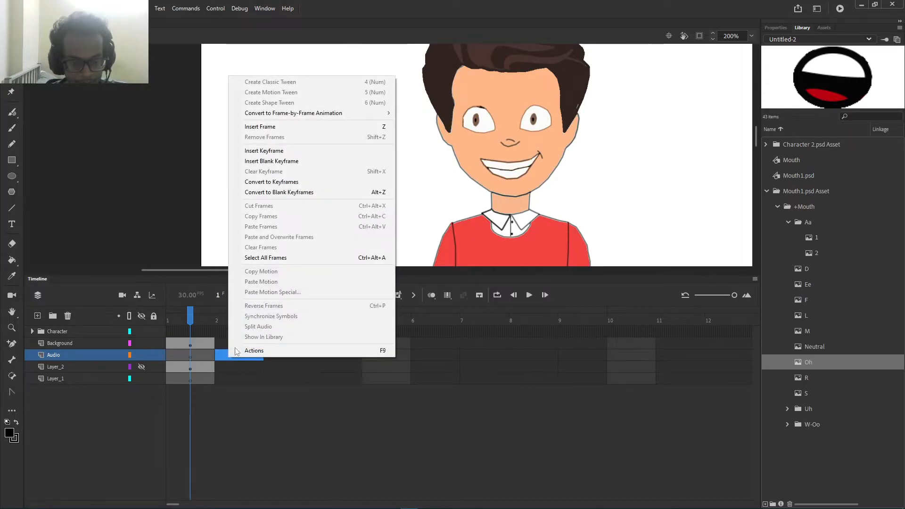
click(287, 152)
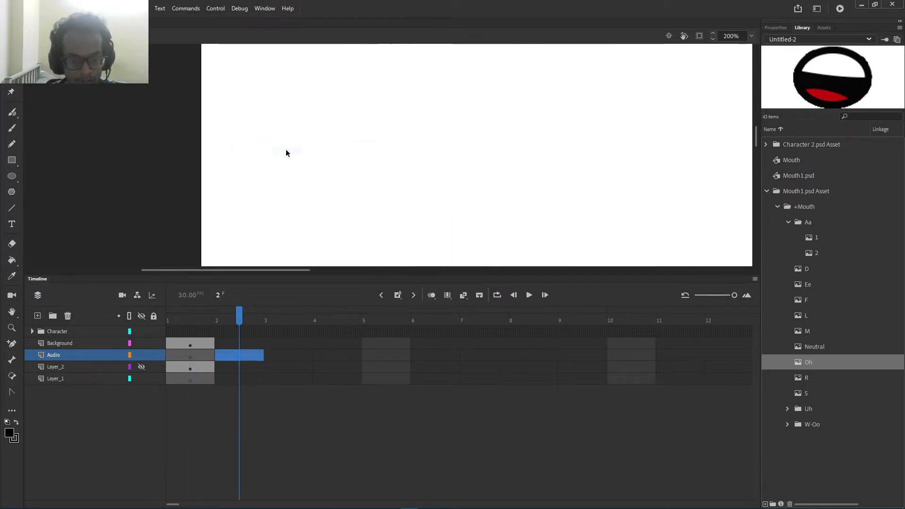
right_click(246, 357)
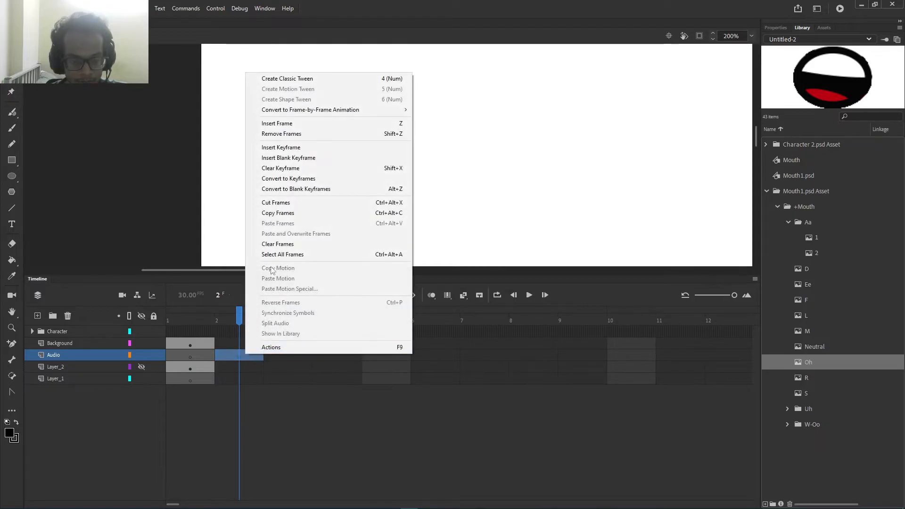
click(288, 157)
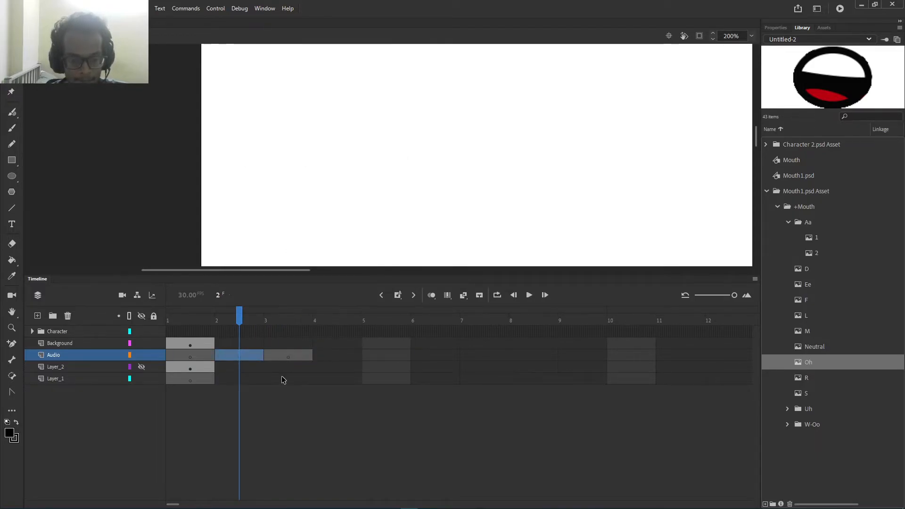
click(289, 357)
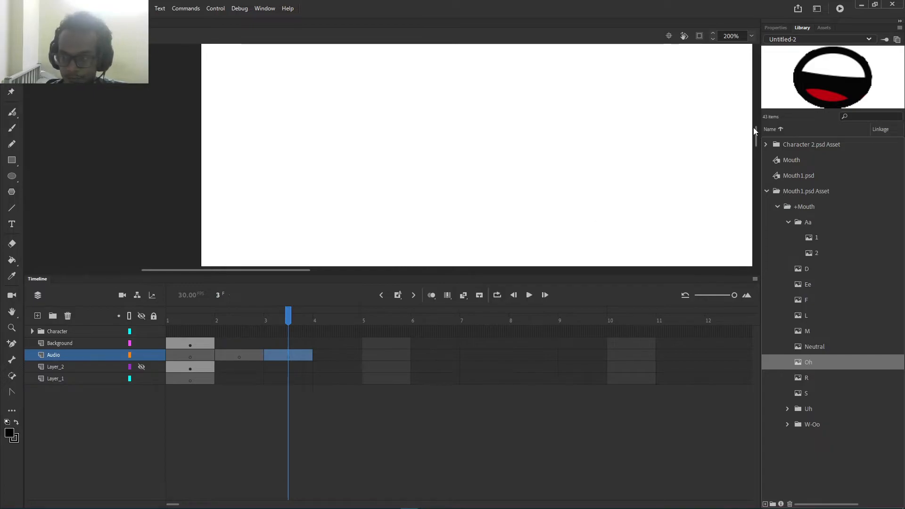
click(62, 8)
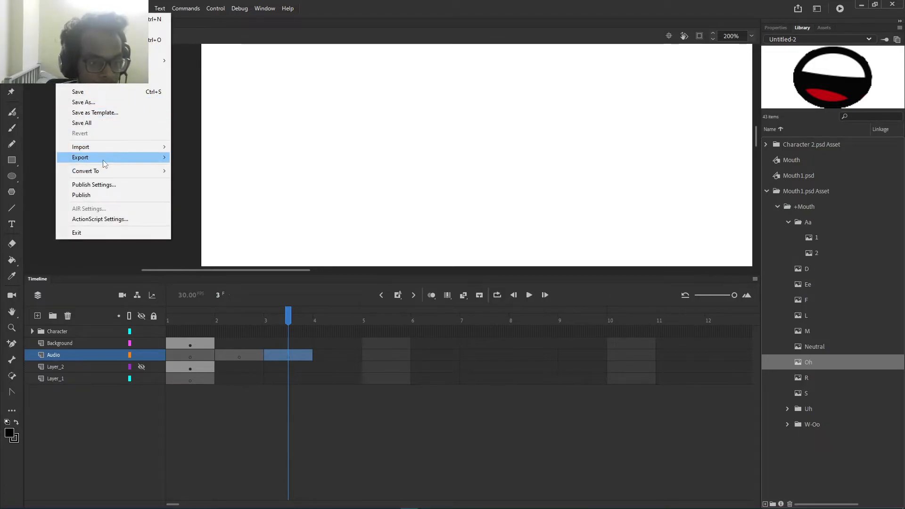
Step: Import lab test.wav to the stage so it lands on the Audio layer at frame 3
mouse_move(127, 147)
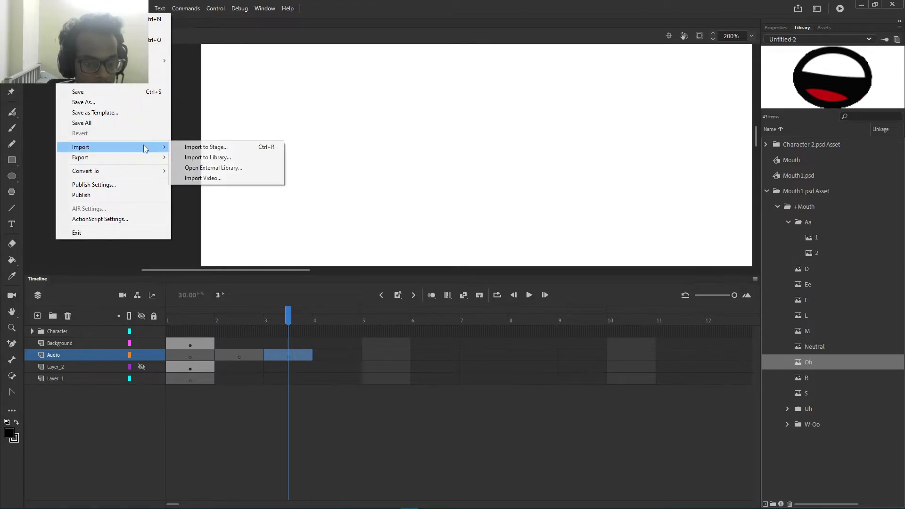
click(206, 147)
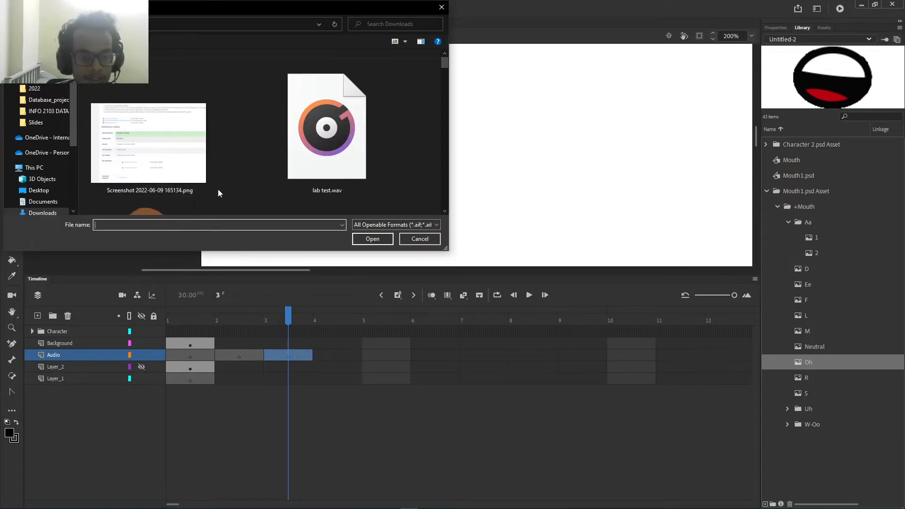
click(327, 141)
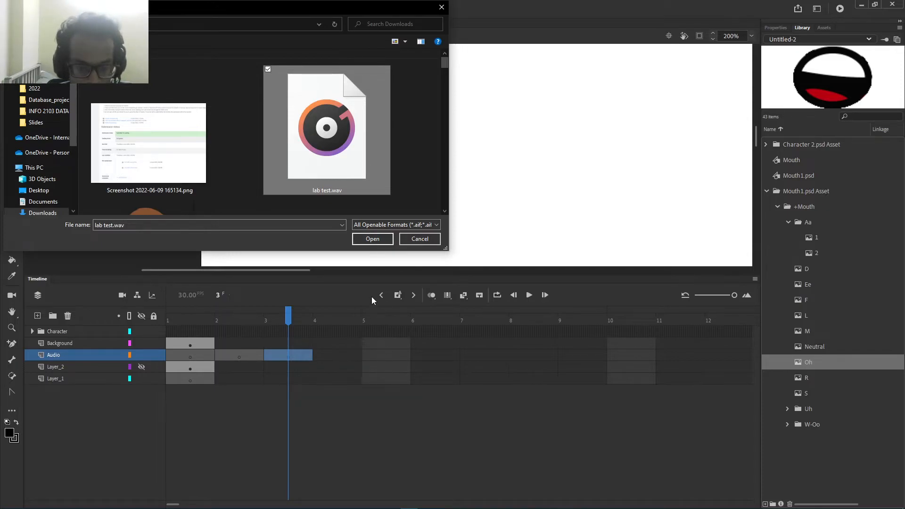
click(367, 243)
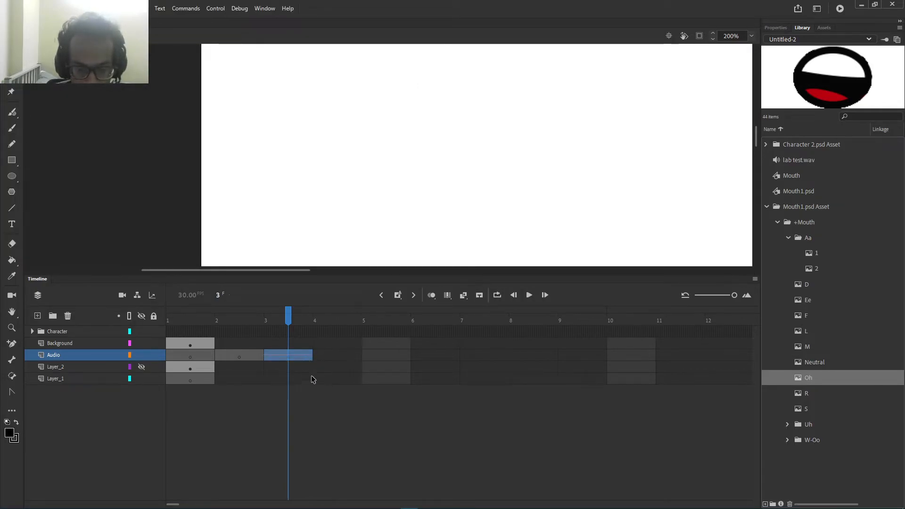
click(249, 325)
click(282, 328)
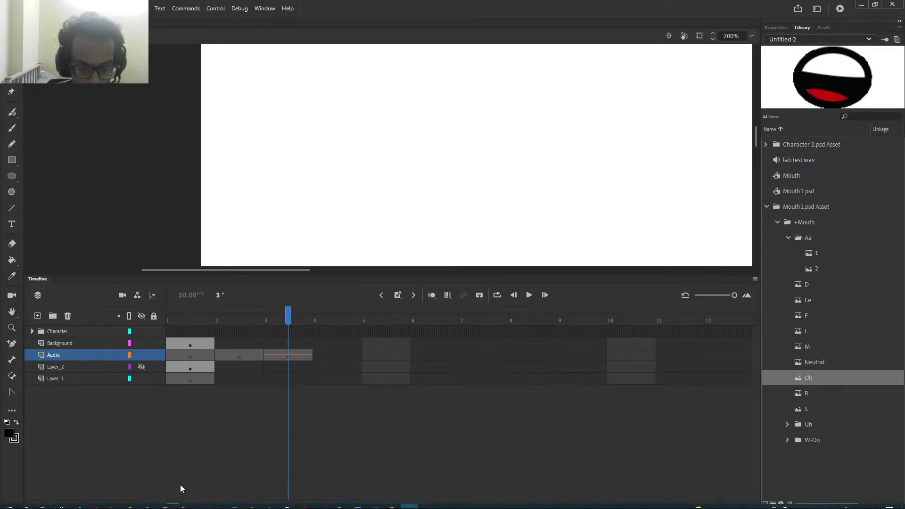
Step: Extend the Audio layer through frame 20 with Insert Frame
drag(173, 505, 186, 505)
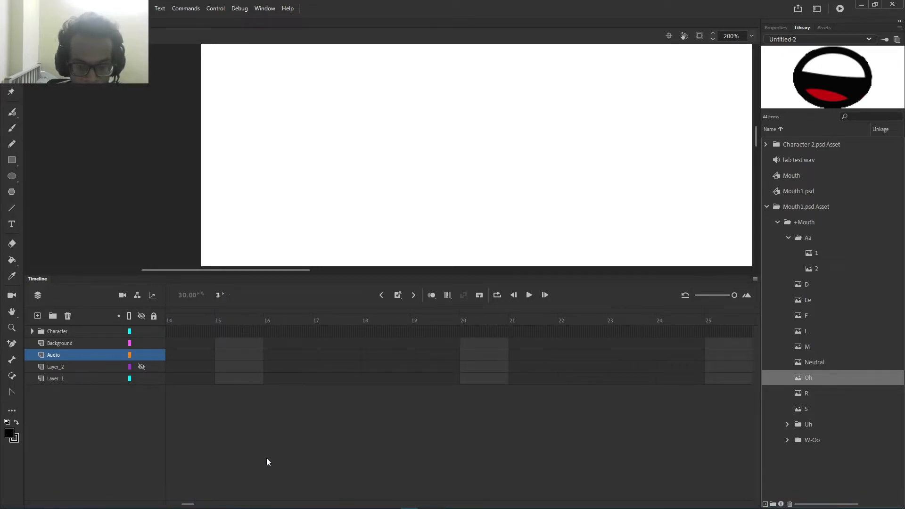
click(478, 355)
right_click(478, 355)
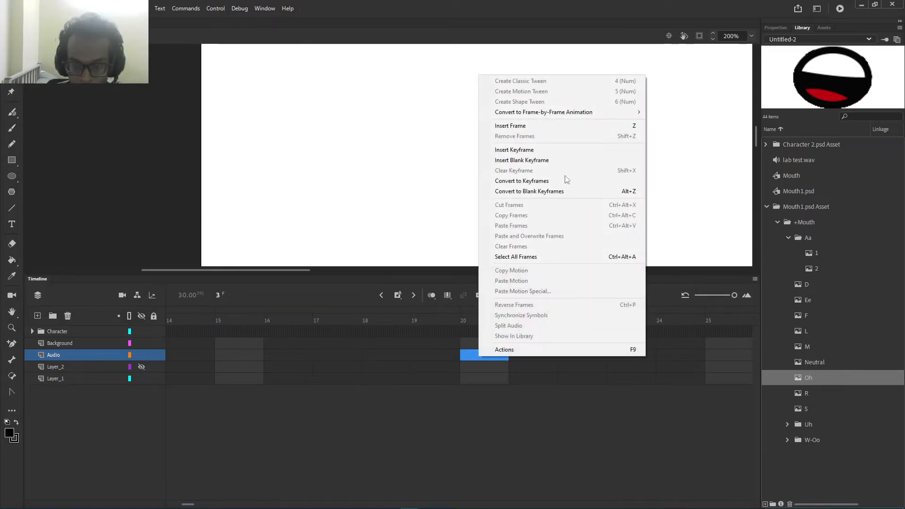
click(537, 126)
click(367, 324)
drag(367, 326, 532, 343)
Step: Keep inserting frames with F5 until the Audio layer reaches frame 300
click(712, 357)
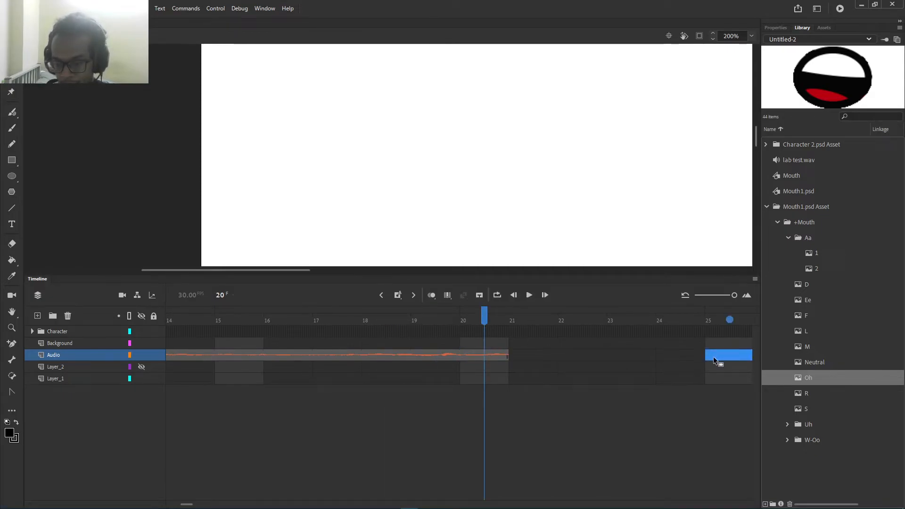
key(F5)
scroll(678, 371, right, 3)
click(714, 357)
key(F5)
scroll(656, 365, right, 4)
click(665, 359)
key(F5)
scroll(656, 366, right, 15)
click(328, 357)
key(F5)
drag(255, 504, 333, 502)
drag(734, 295, 716, 295)
click(616, 357)
key(F5)
drag(331, 505, 197, 506)
click(567, 357)
key(F5)
click(279, 332)
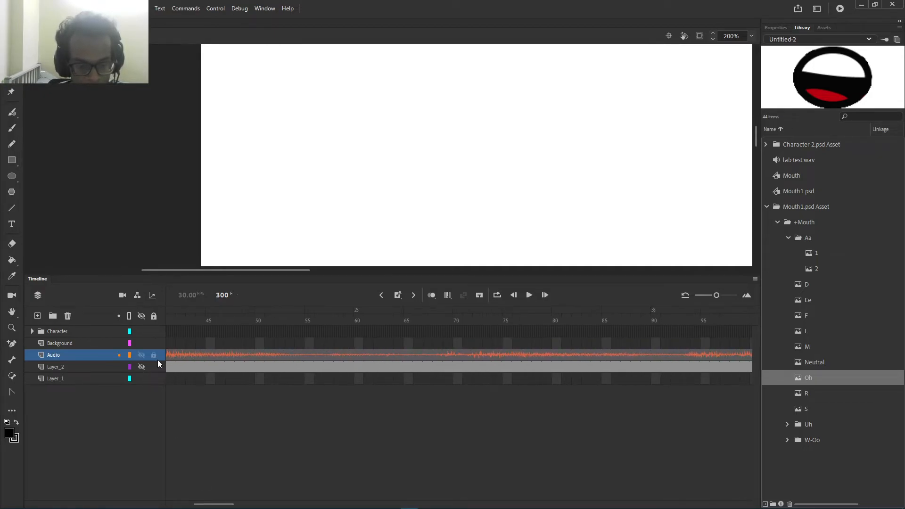
Step: Return the playhead to frame 3, expand the Character folder and scrub to frame 32
drag(221, 505, 185, 502)
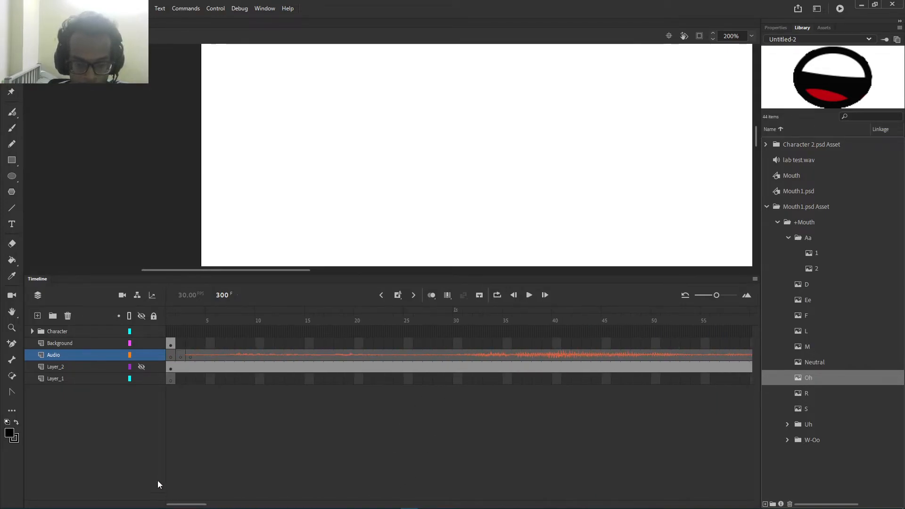
click(189, 359)
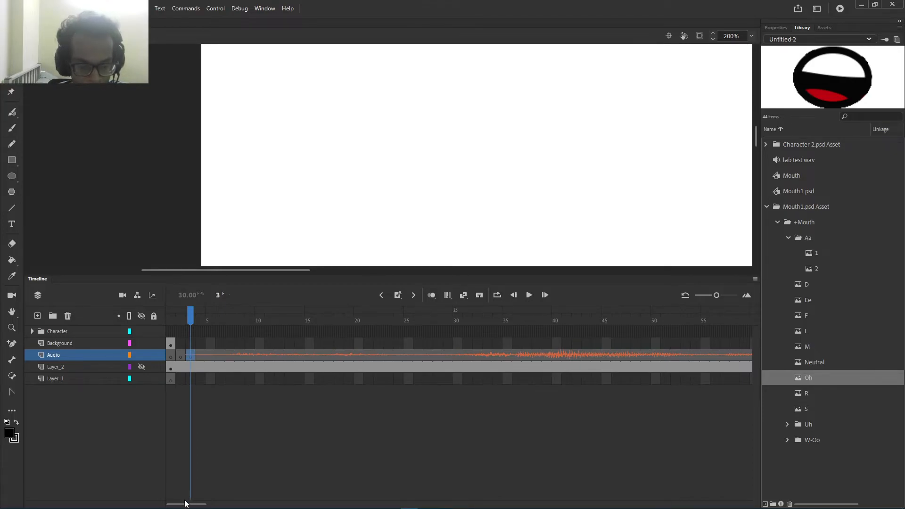
mouse_move(185, 504)
mouse_down()
mouse_move(202, 504)
mouse_move(182, 503)
mouse_up()
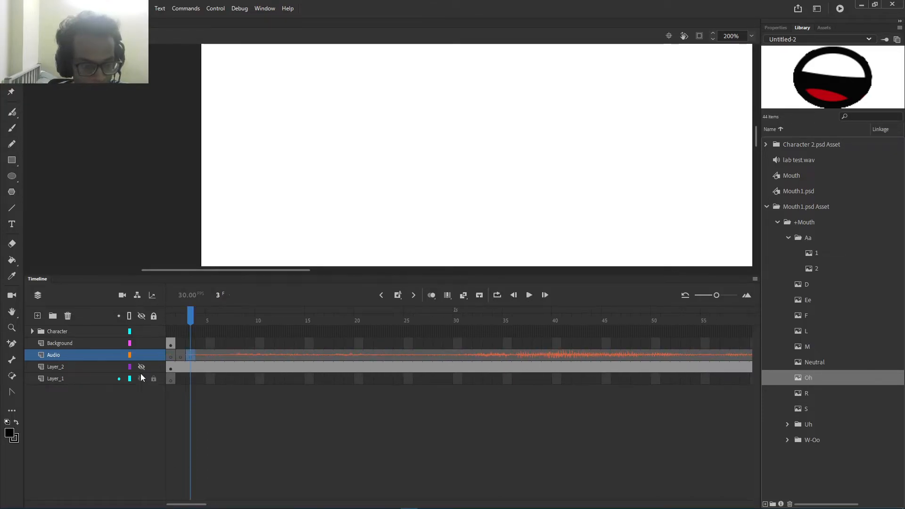
click(32, 331)
scroll(194, 366, down, 3)
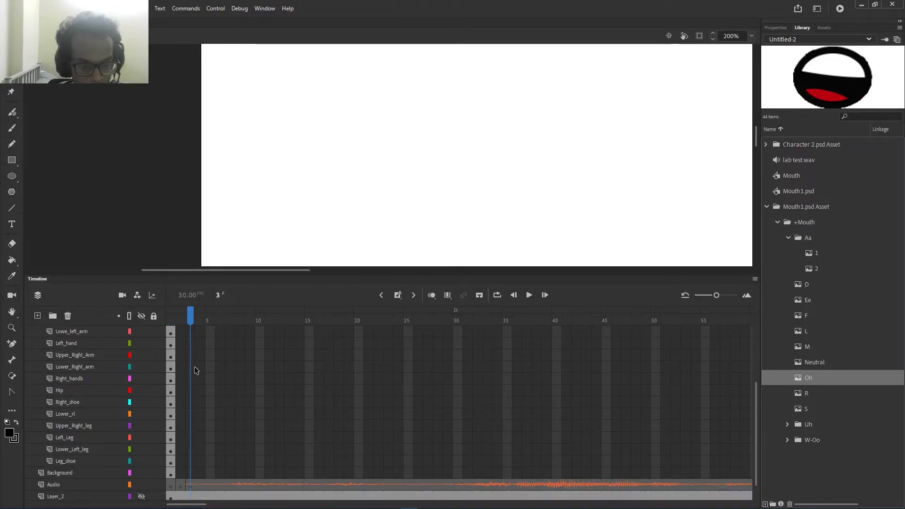
drag(189, 316, 474, 338)
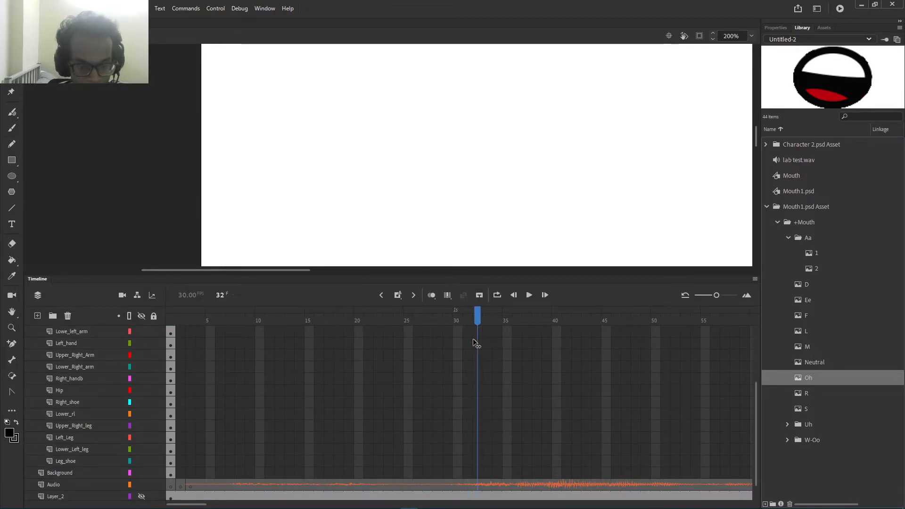
drag(236, 506, 393, 507)
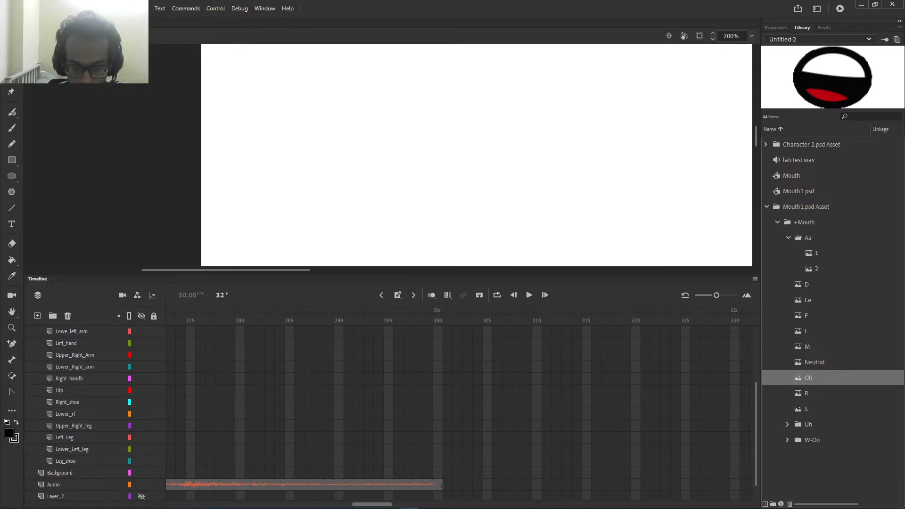
Step: Extend the Background and all Character layers to frame 300 with F5, then return to frame 3
click(380, 473)
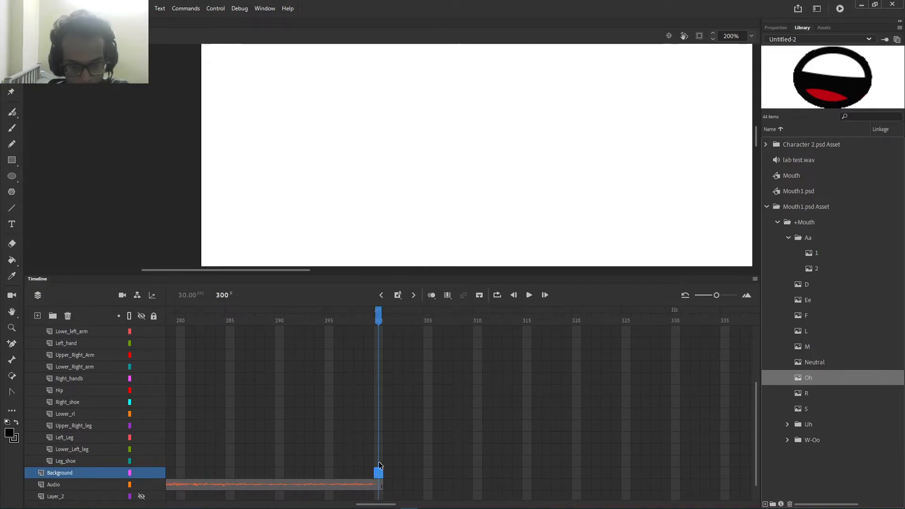
scroll(379, 465, up, 3)
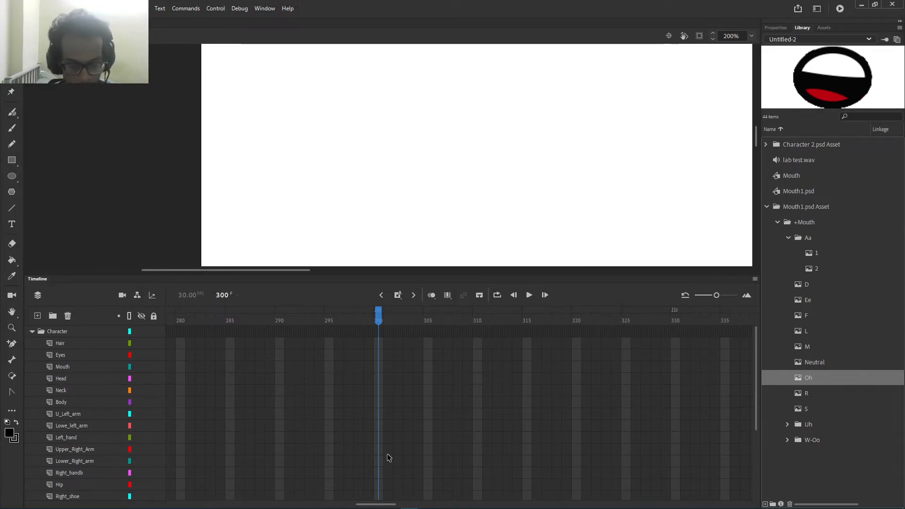
shift+click(380, 343)
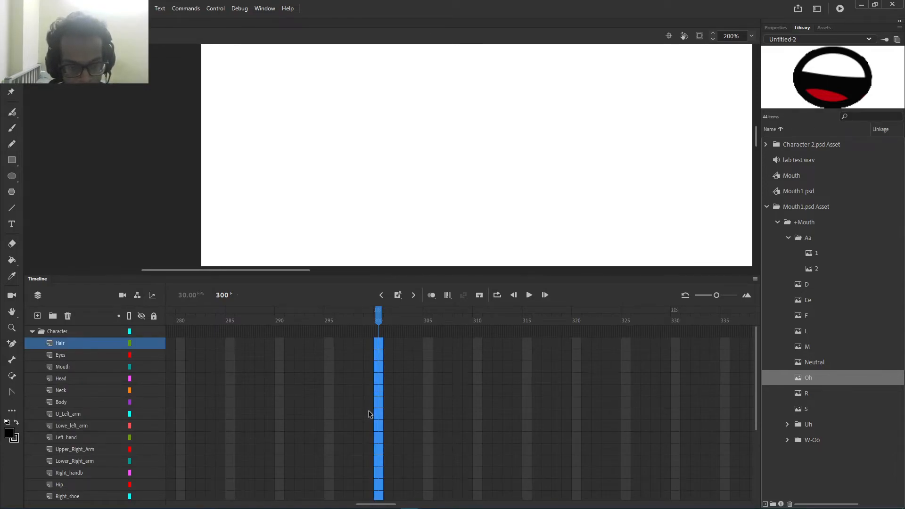
scroll(370, 414, down, 2)
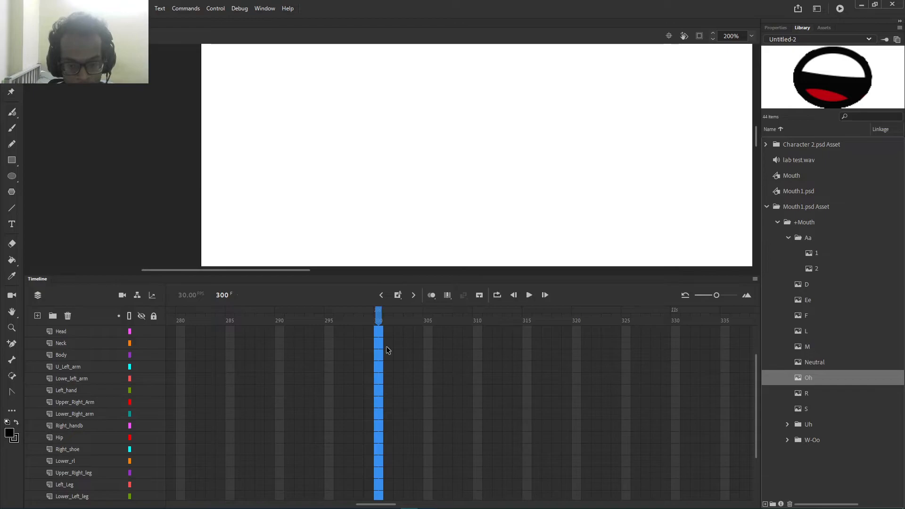
scroll(81, 420, down, 3)
scroll(140, 444, up, 2)
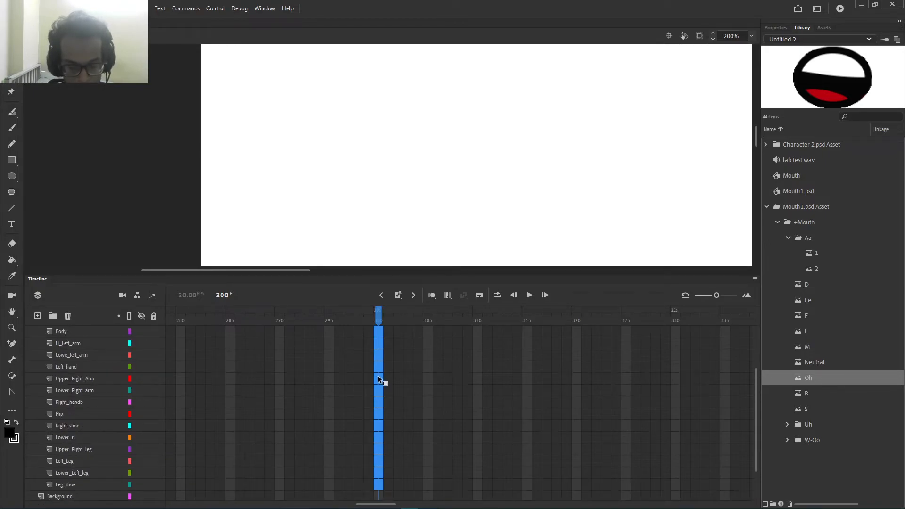
key(F5)
scroll(344, 450, down, 2)
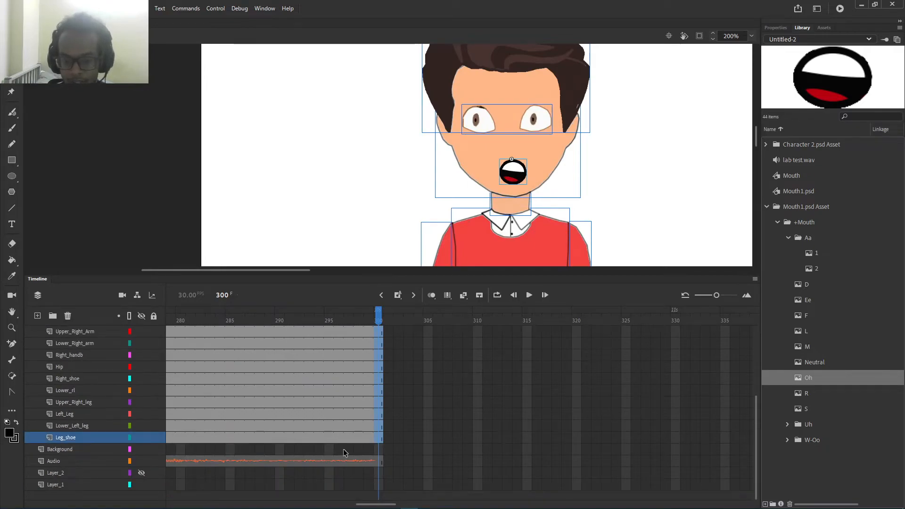
click(478, 403)
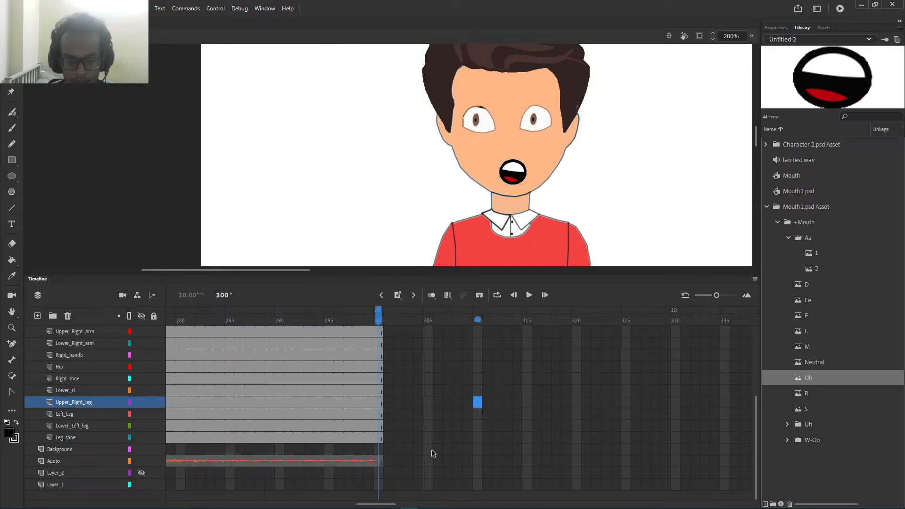
drag(376, 503, 143, 500)
click(188, 461)
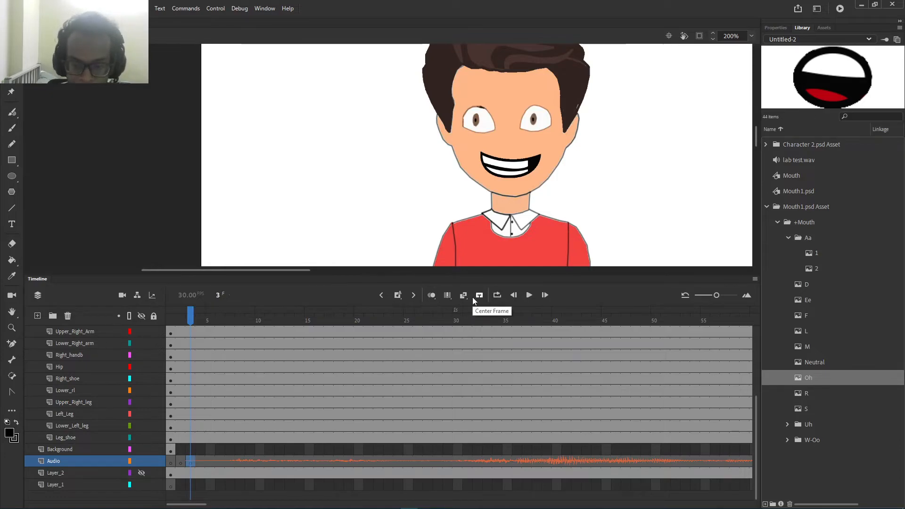
Step: Play the scene with sound, then edit the Mouth symbol in place and scrub its viseme keyframes
click(527, 297)
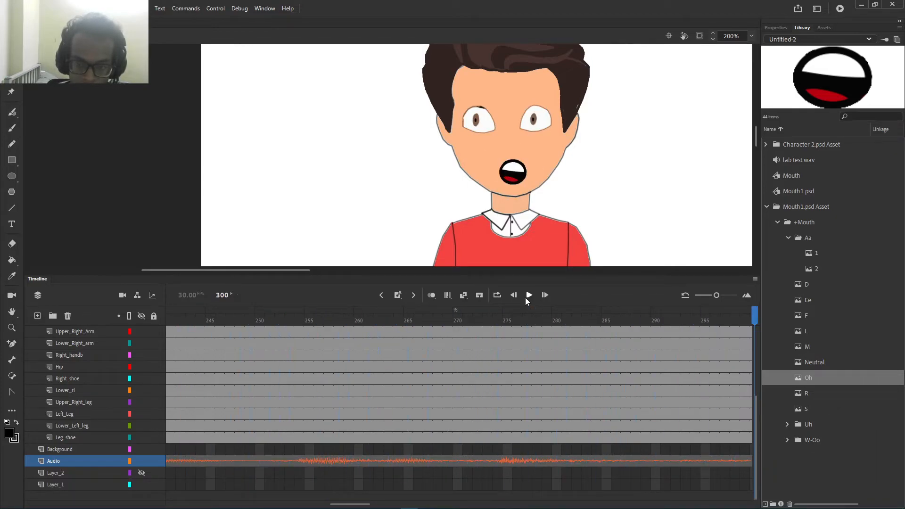
drag(358, 504, 196, 504)
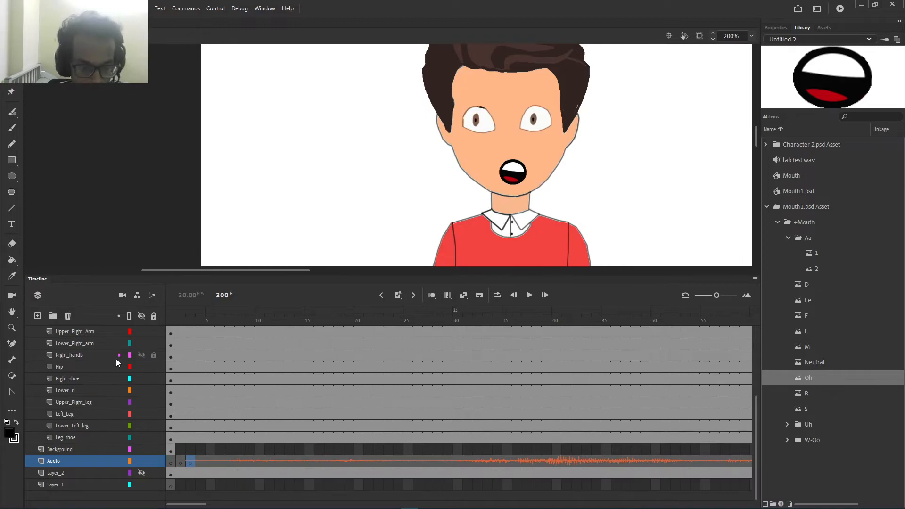
click(505, 177)
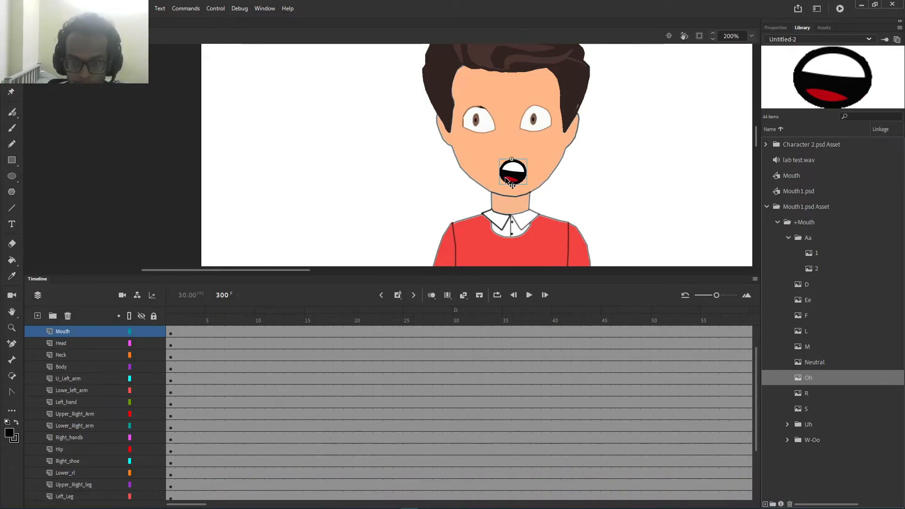
double_click(508, 177)
drag(289, 313, 293, 341)
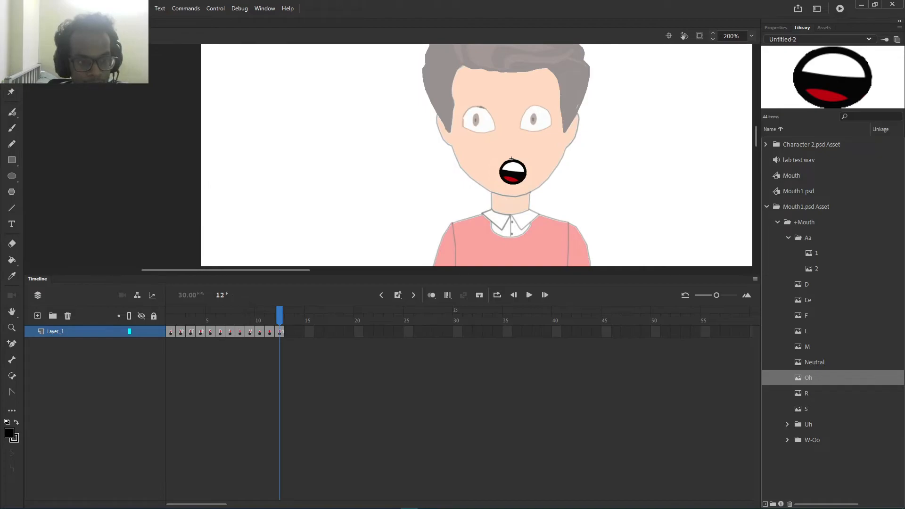
Step: Return to the main scene and move the playhead back to frame 1
click(53, 36)
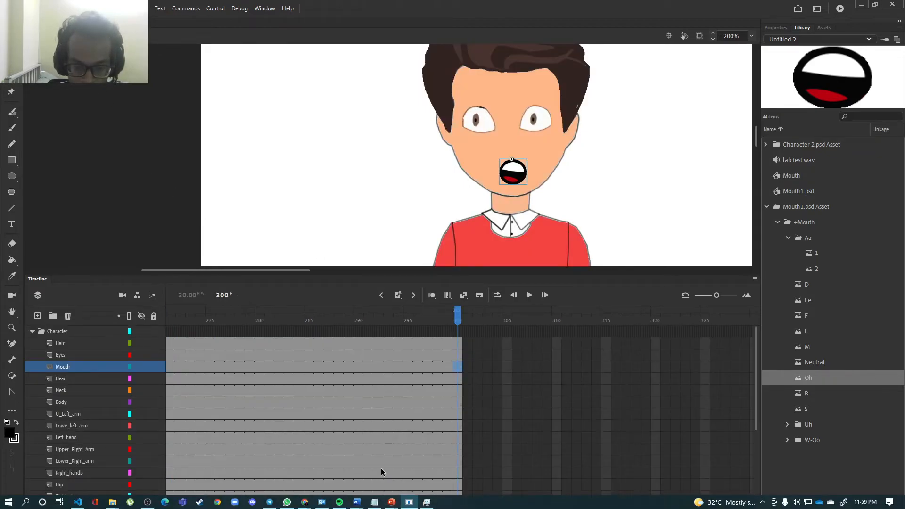
drag(370, 505, 166, 503)
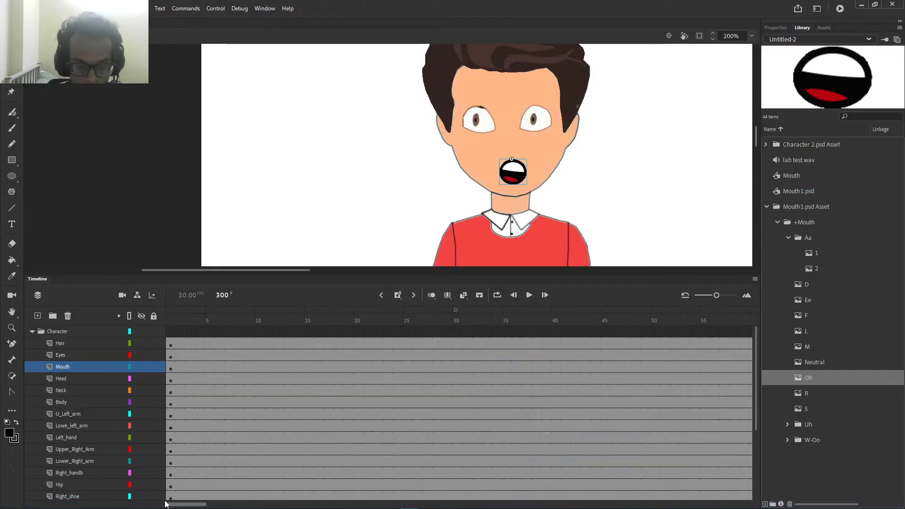
click(171, 320)
scroll(219, 477, down, 5)
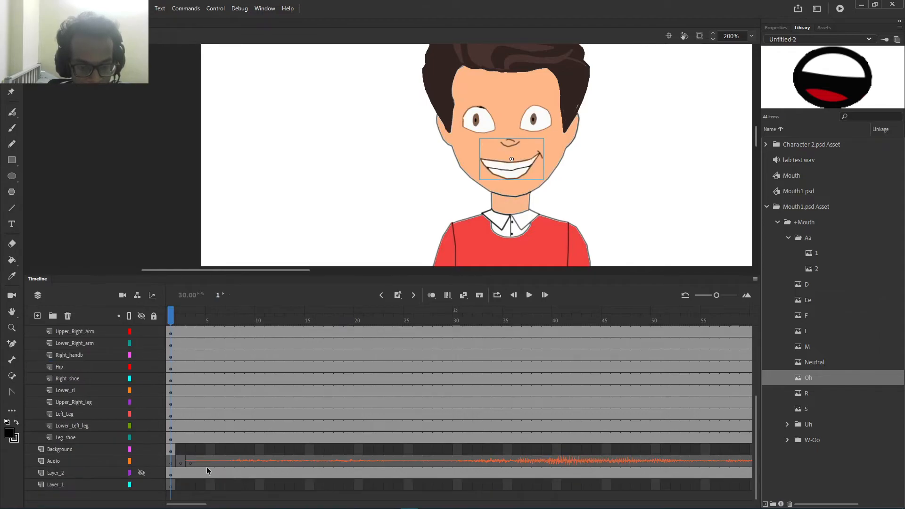
click(192, 462)
scroll(193, 457, up, 6)
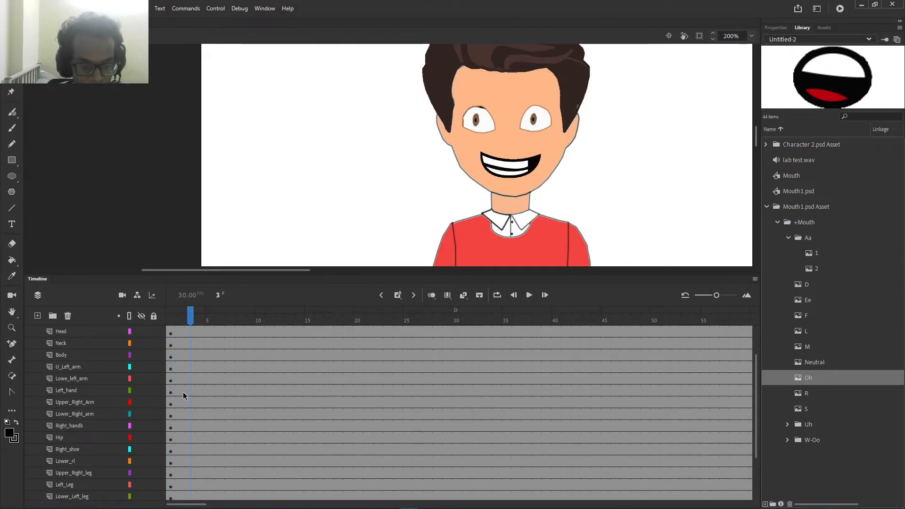
click(171, 357)
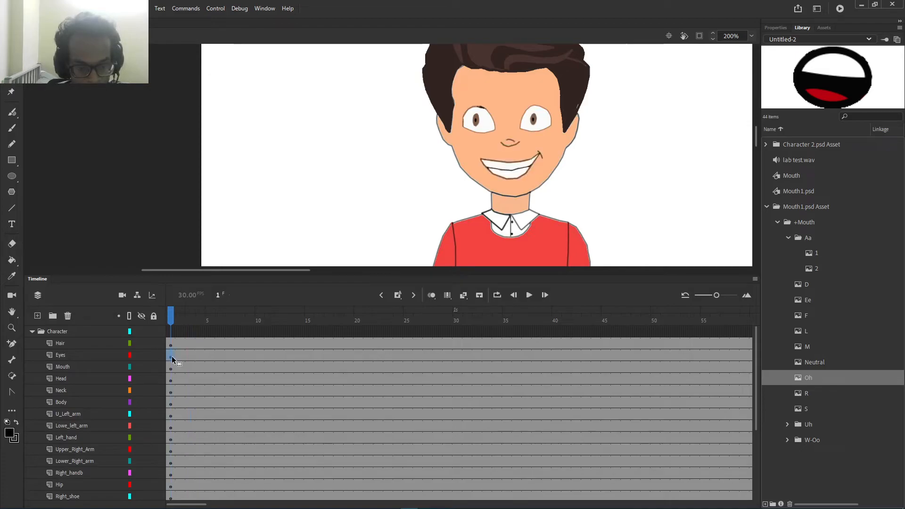
Step: Select the Mouth instance and open Lip Syncing from its object properties
click(171, 368)
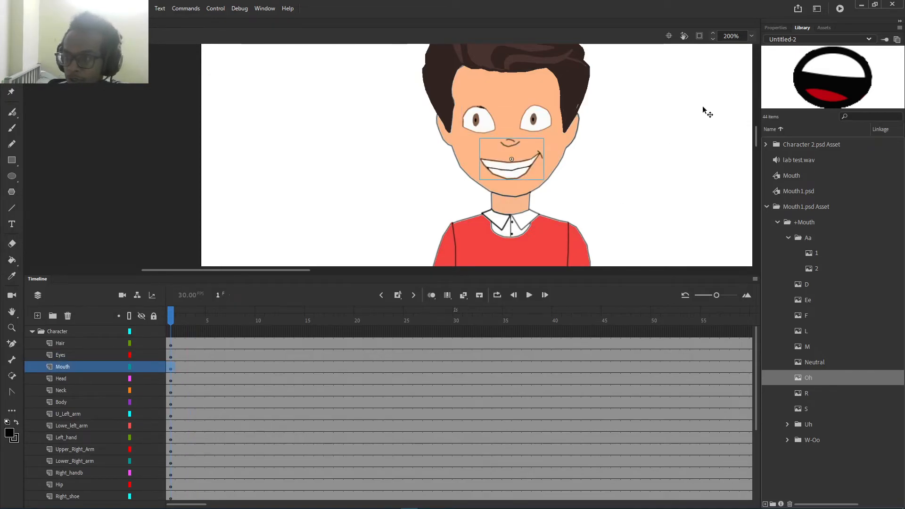
click(775, 28)
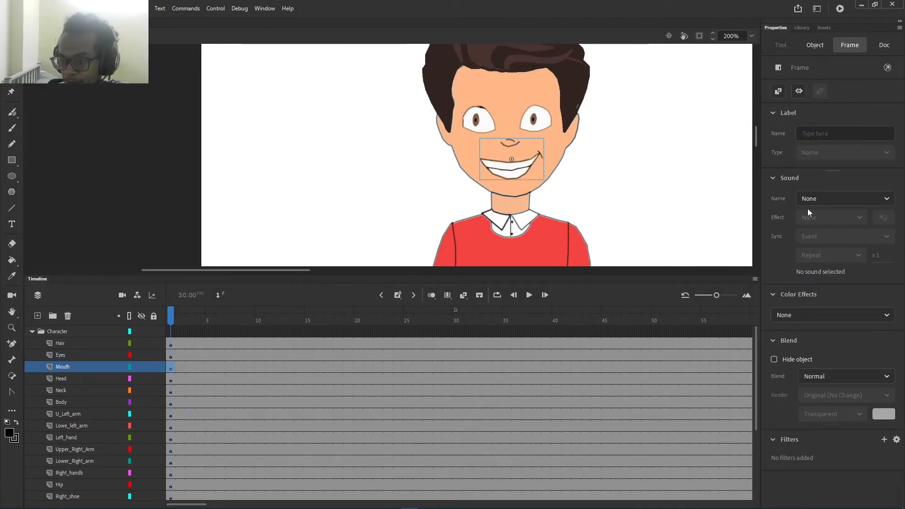
click(815, 46)
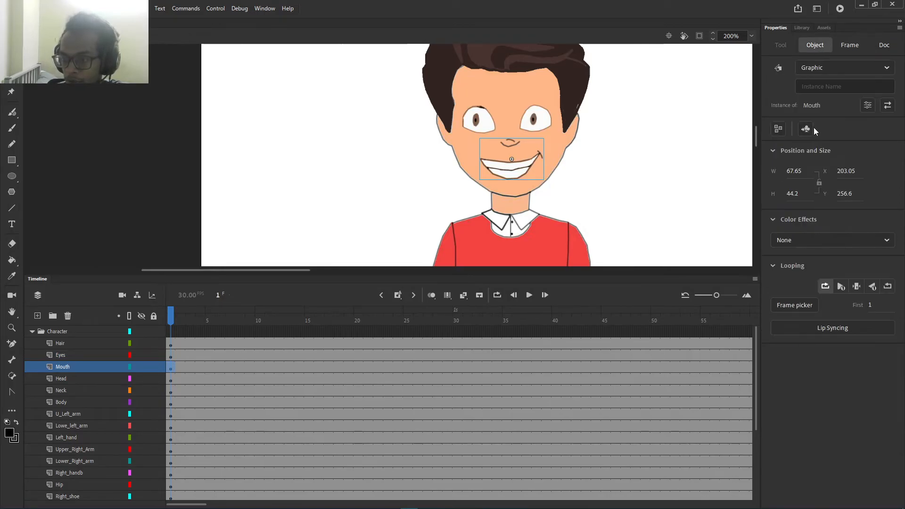
click(810, 333)
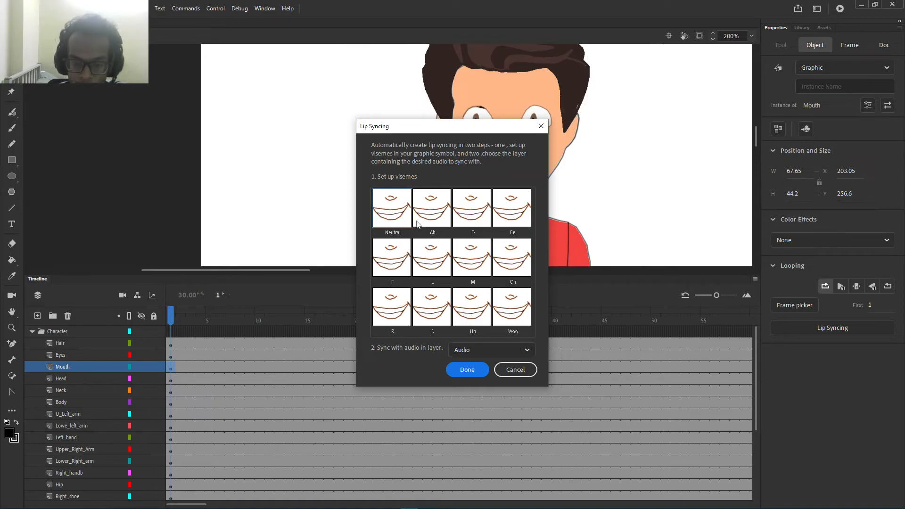
Step: Assign mouths 2 Ah, 6 D, 3 EE and 7 f to the Ah, D, Ee and F visemes
click(440, 220)
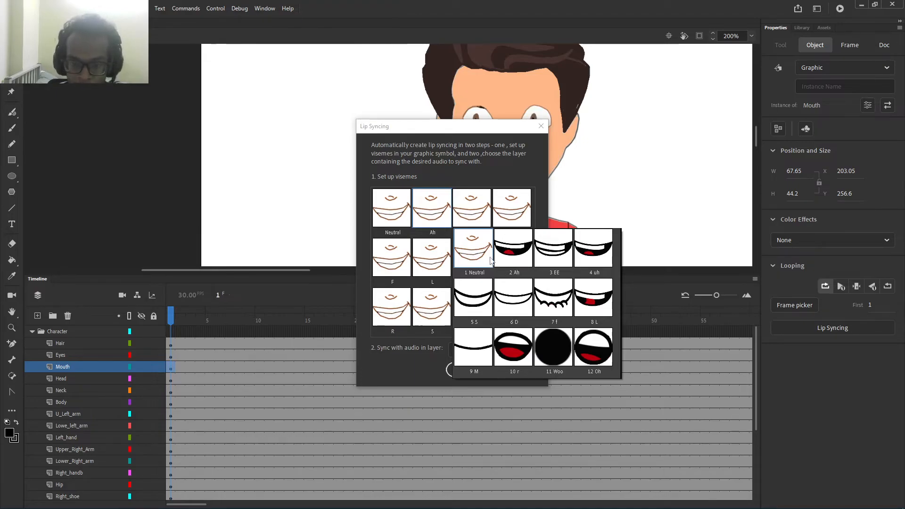
click(514, 257)
click(475, 226)
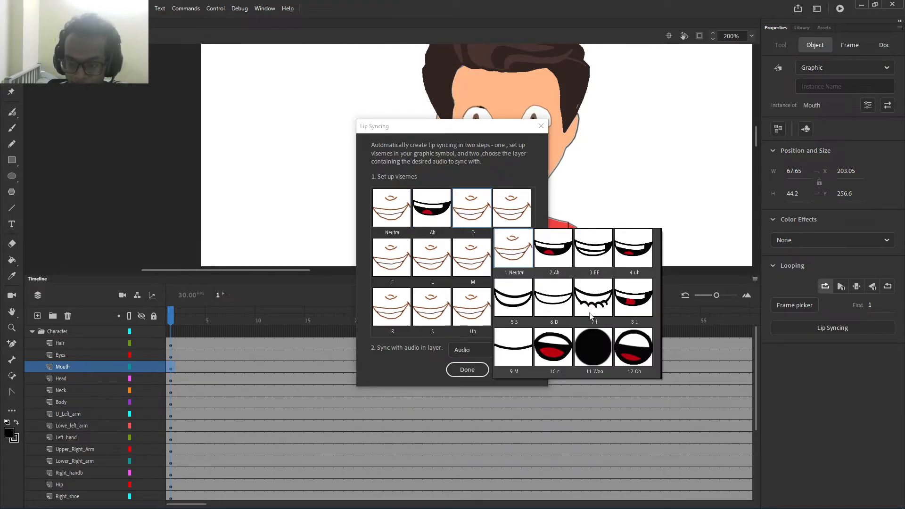
click(559, 291)
click(518, 224)
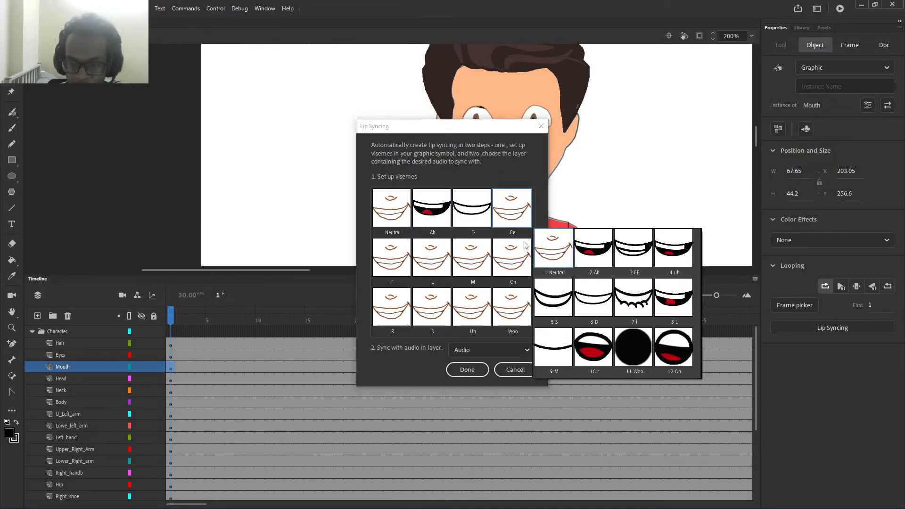
click(636, 260)
click(408, 259)
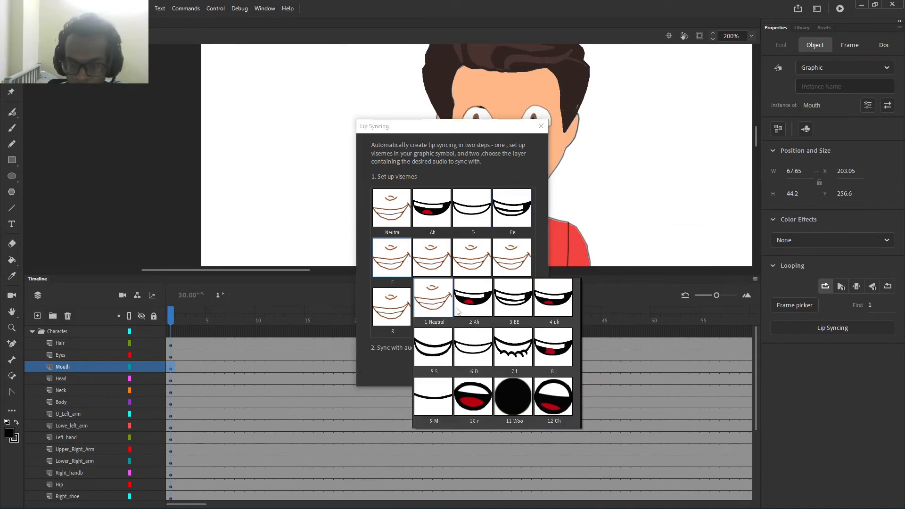
click(508, 358)
Step: Assign mouths 8 L, 9 M, 12 Oh and 10 r to the L, M, Oh and R visemes
click(431, 274)
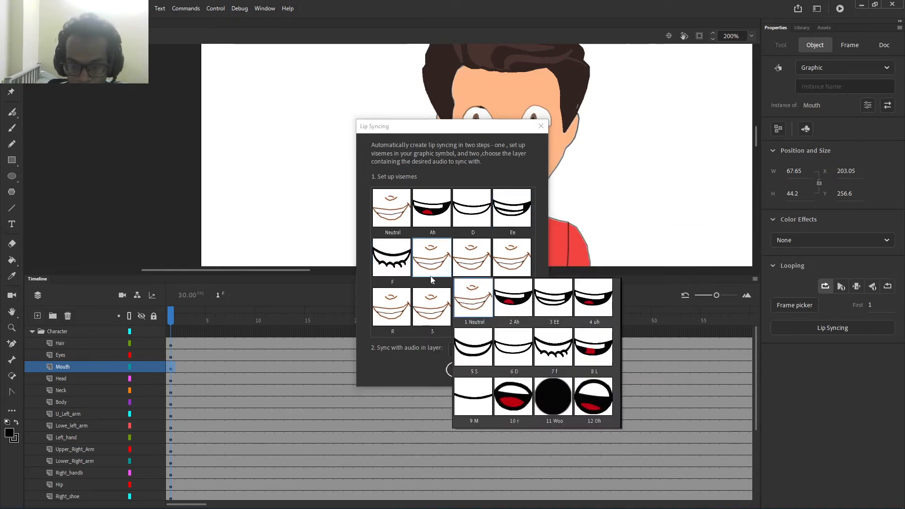
click(553, 354)
click(472, 259)
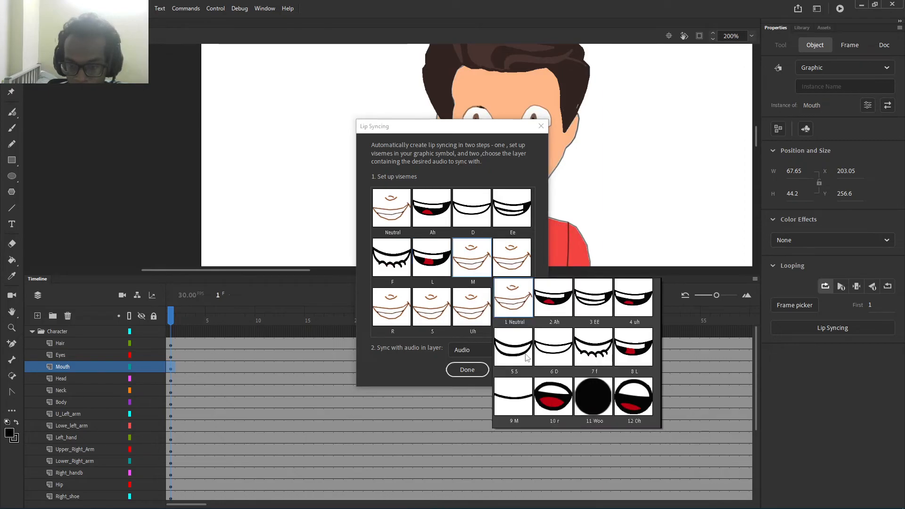
click(517, 395)
click(513, 275)
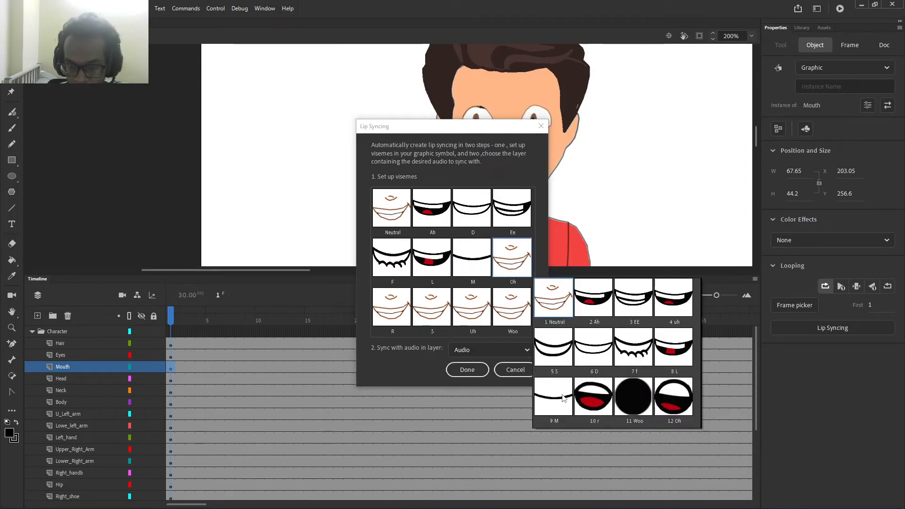
click(673, 404)
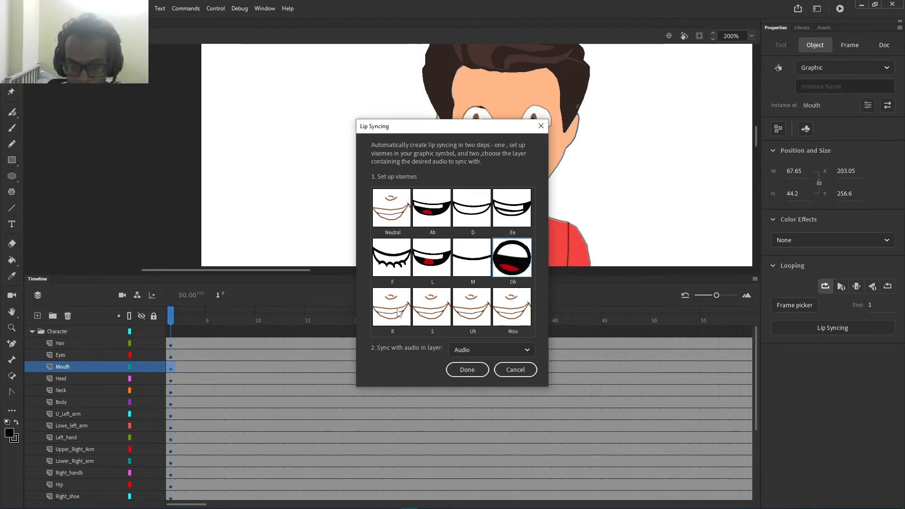
click(399, 313)
click(468, 454)
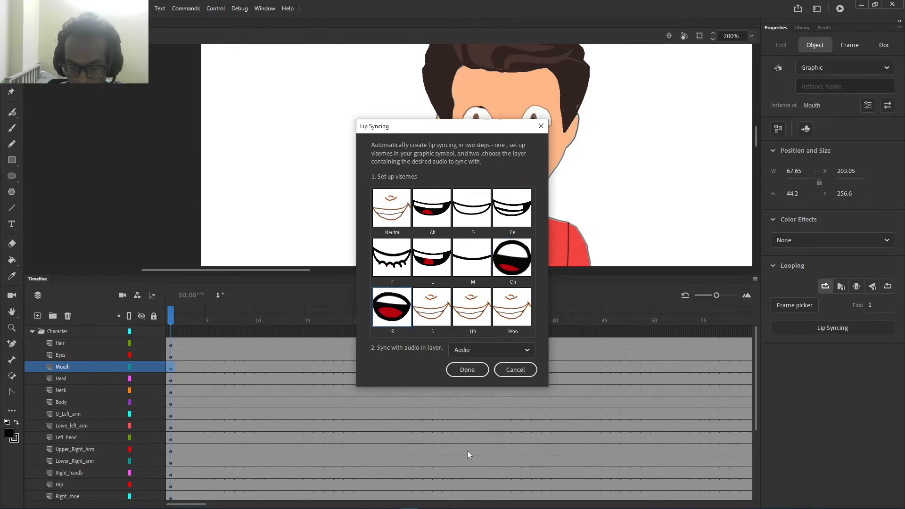
Step: Assign mouths 5 S, 4 uh and 11 Woo to S, Uh, Woo, keeping Audio as the sync layer
click(431, 307)
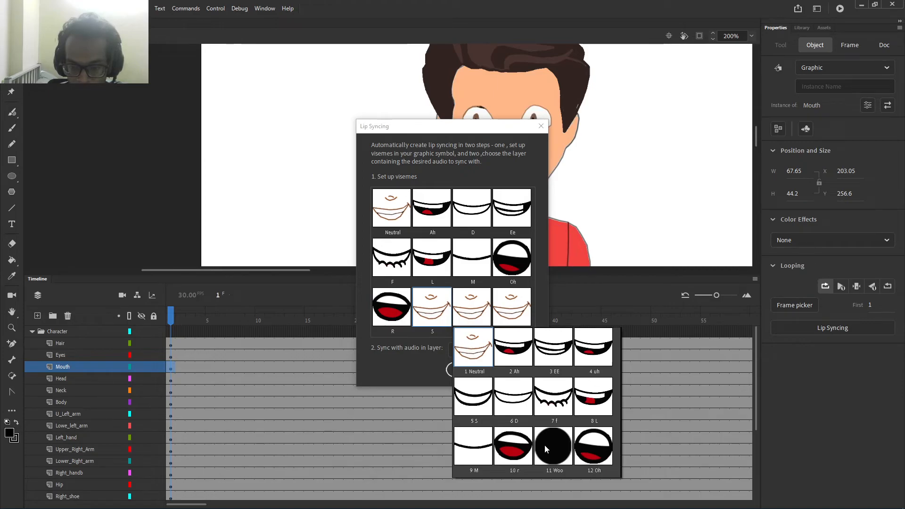
click(476, 403)
click(466, 307)
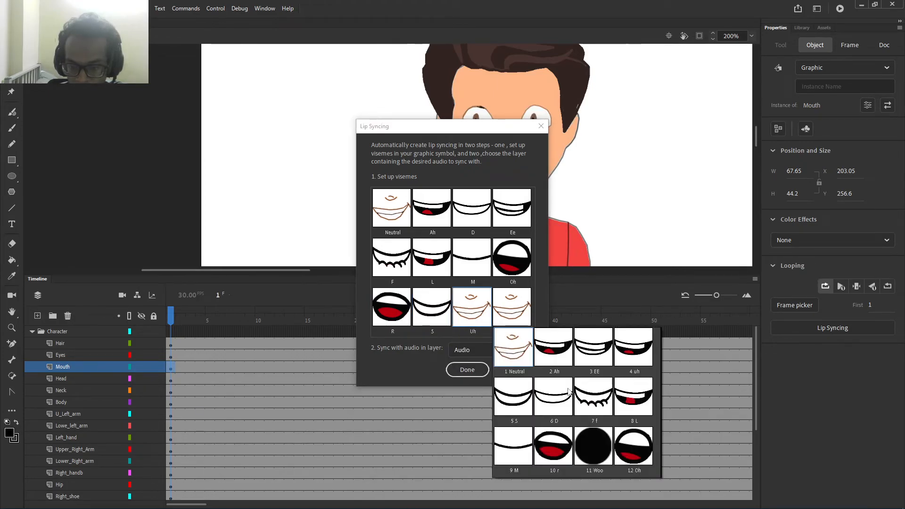
click(632, 360)
click(512, 307)
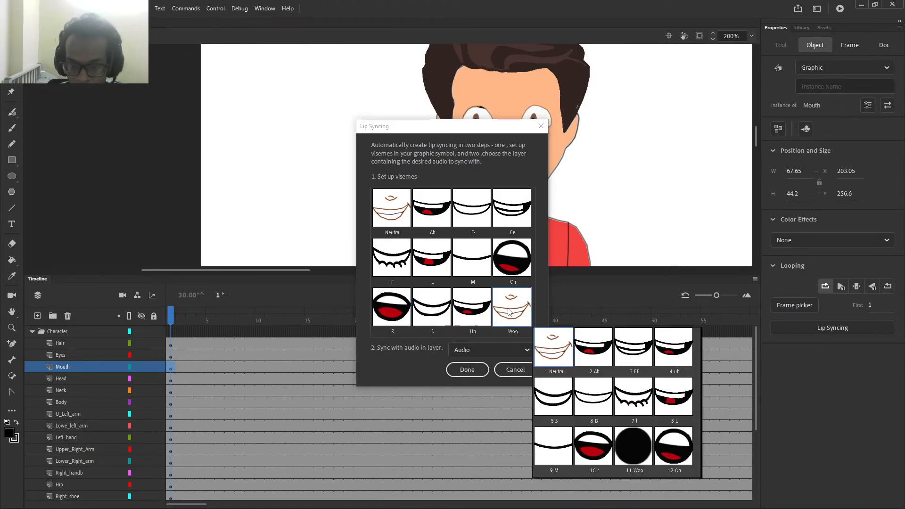
click(645, 458)
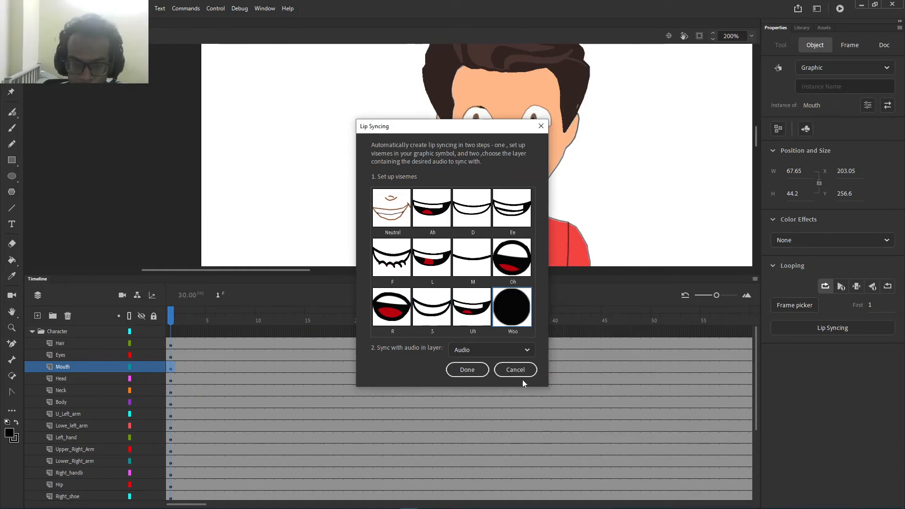
click(493, 351)
click(488, 359)
Step: Generate the lip sync from the assigned visemes and review the timeline down to the Audio layer
click(475, 372)
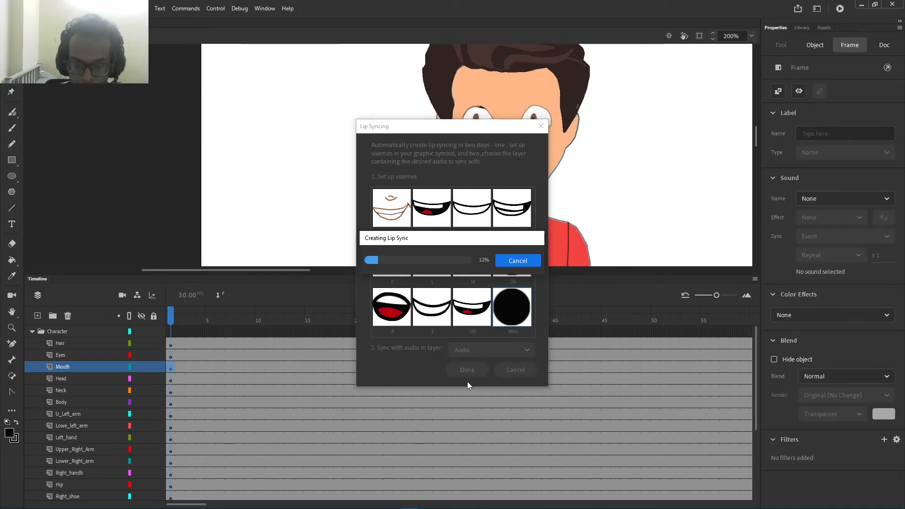
scroll(242, 416, down, 5)
scroll(242, 416, up, 5)
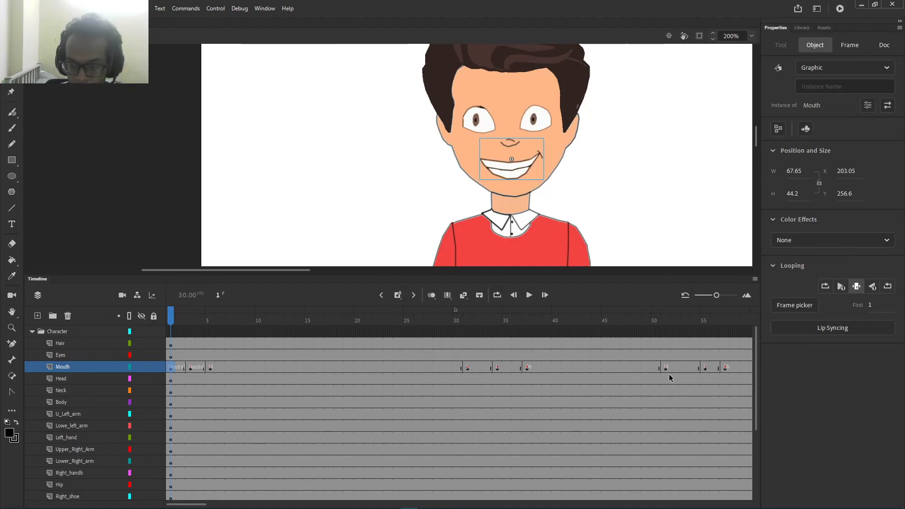
scroll(633, 443, down, 5)
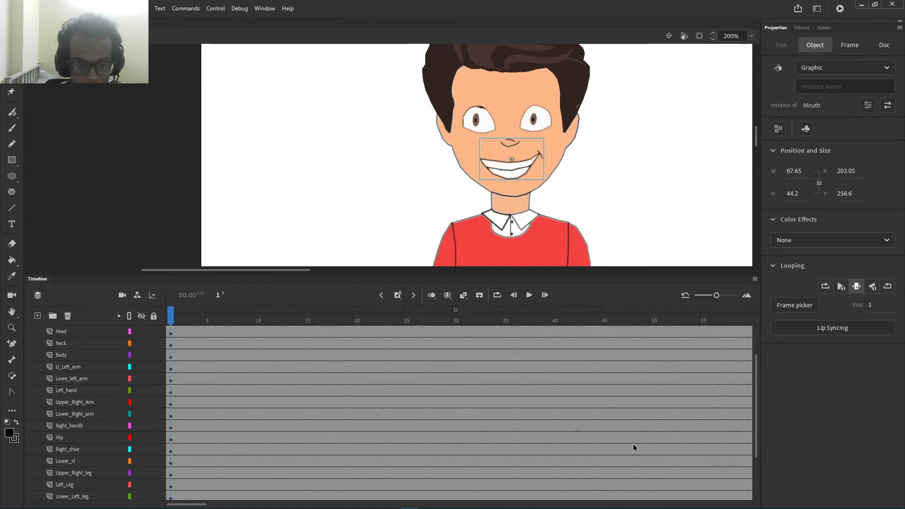
scroll(633, 443, up, 5)
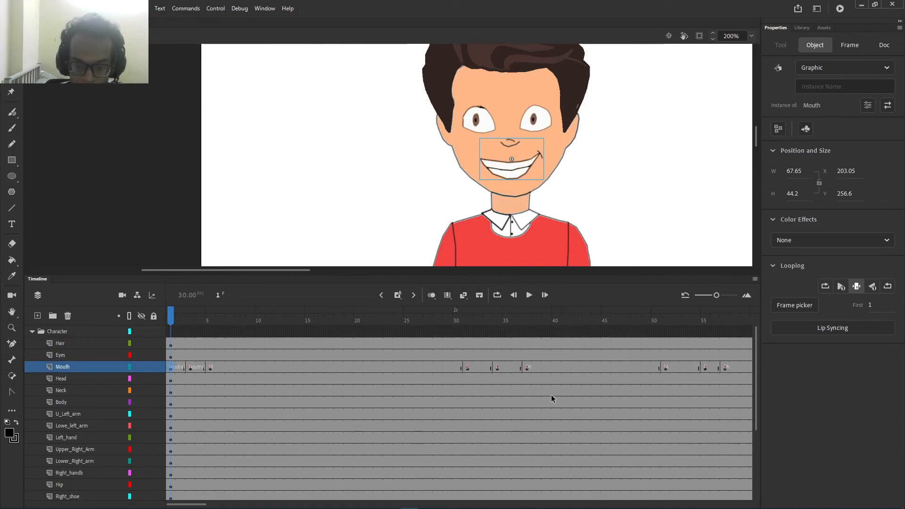
scroll(263, 467, down, 5)
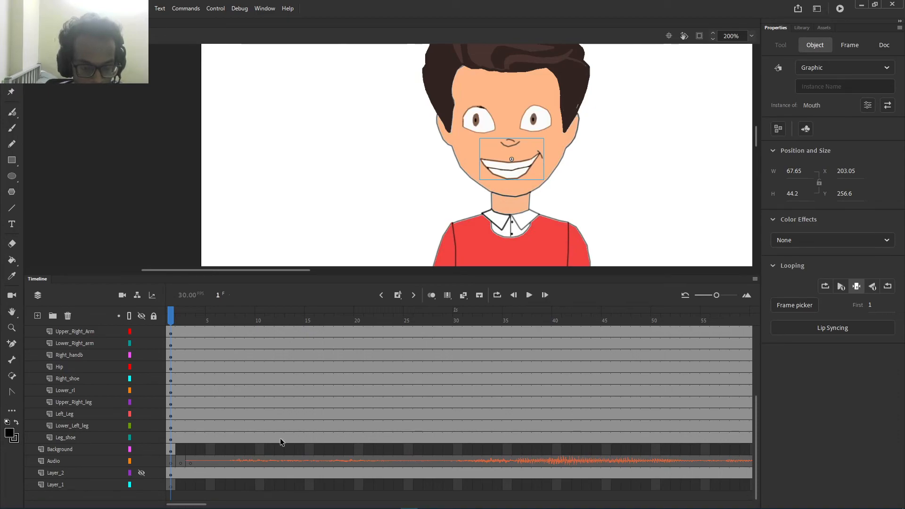
scroll(189, 439, up, 2)
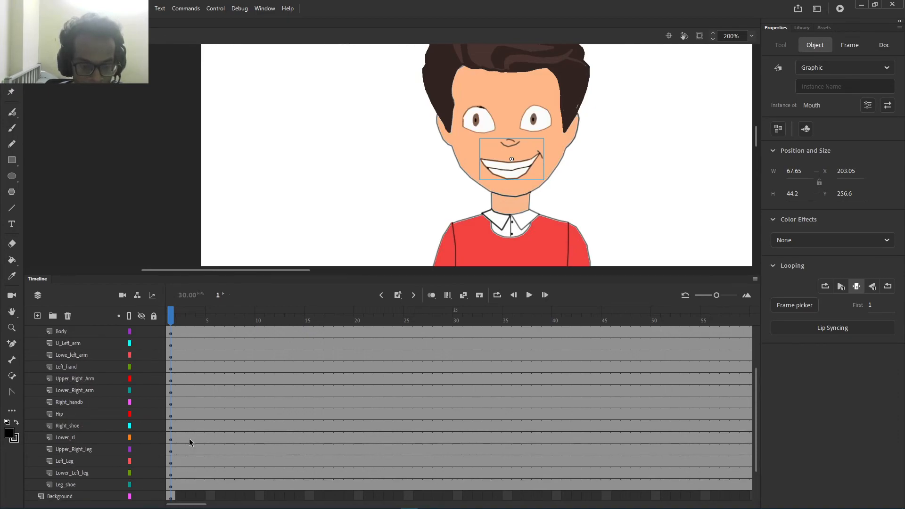
click(816, 329)
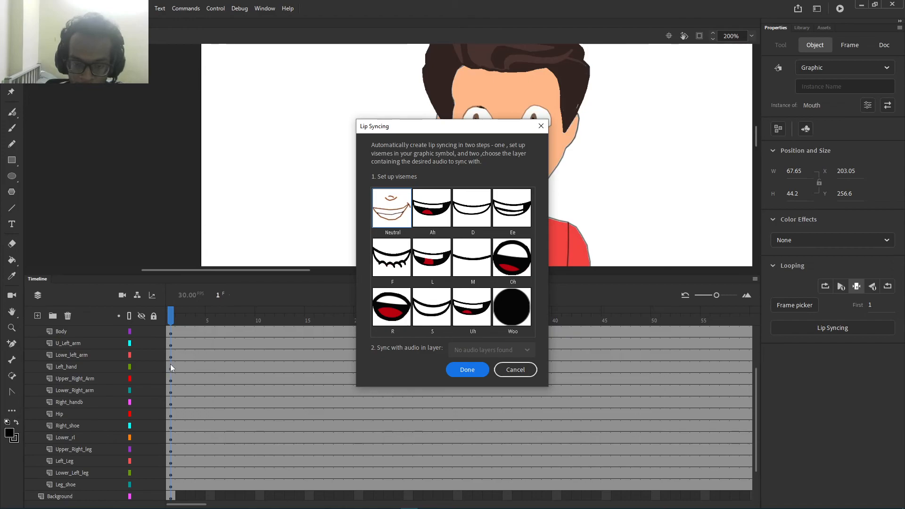
click(466, 369)
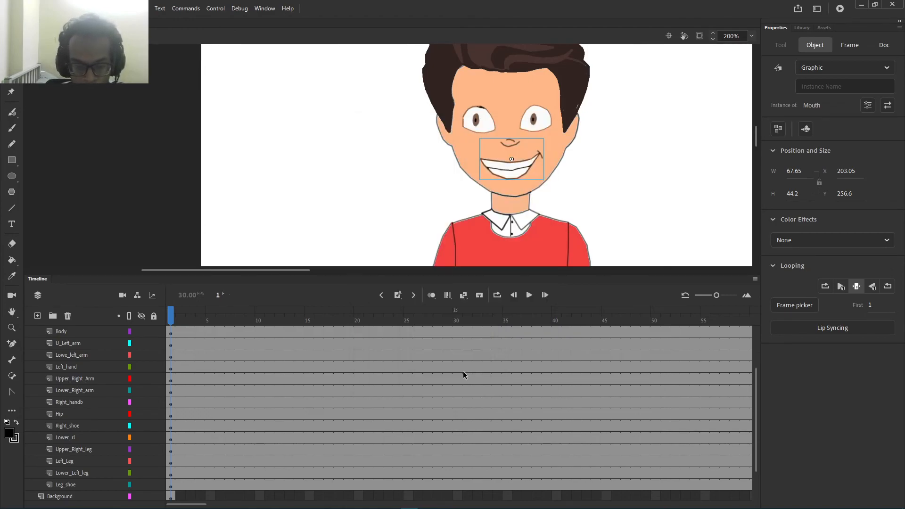
Step: Play the lip-synced animation on the timeline, then stop the preview
click(530, 296)
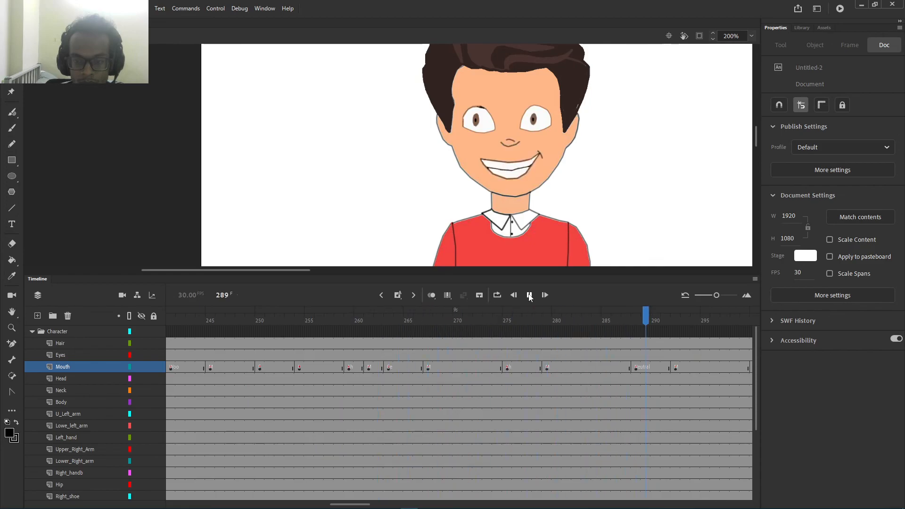
click(529, 295)
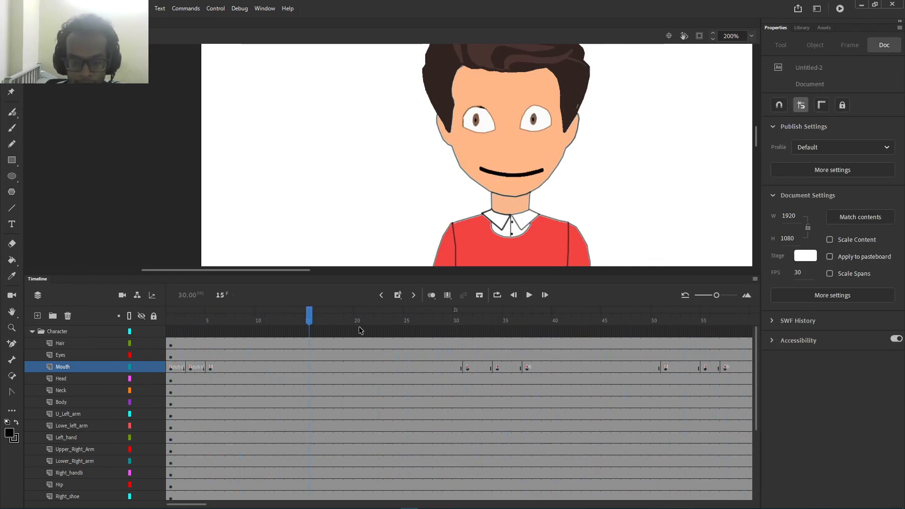
scroll(344, 341, down, 3)
scroll(242, 346, up, 3)
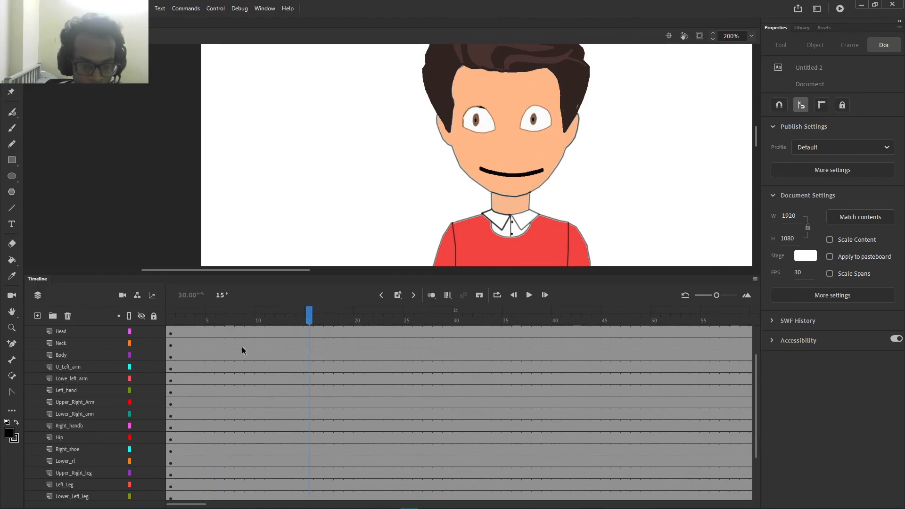
Step: Inspect the Neutral keyframe on Mouth, then the Audio layer's lab test.wav Stream sound settings
click(172, 371)
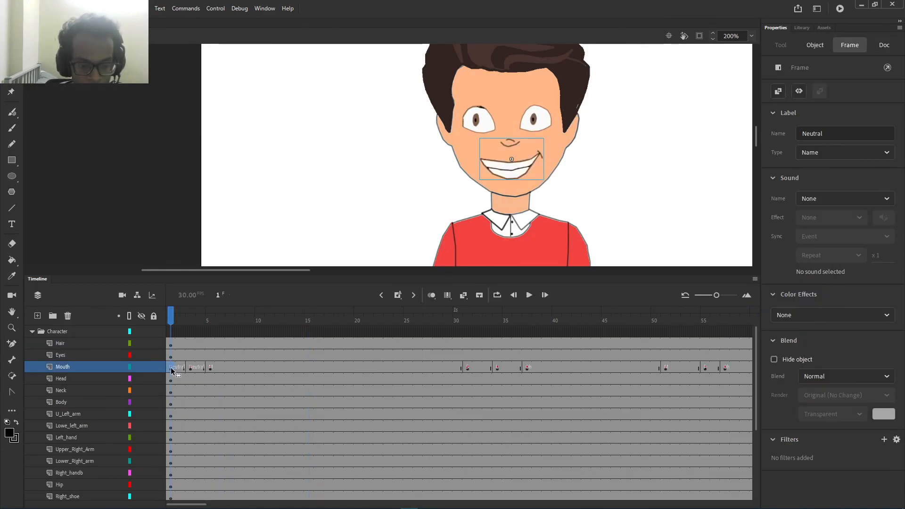
scroll(298, 390, down, 4)
click(190, 462)
scroll(501, 377, up, 4)
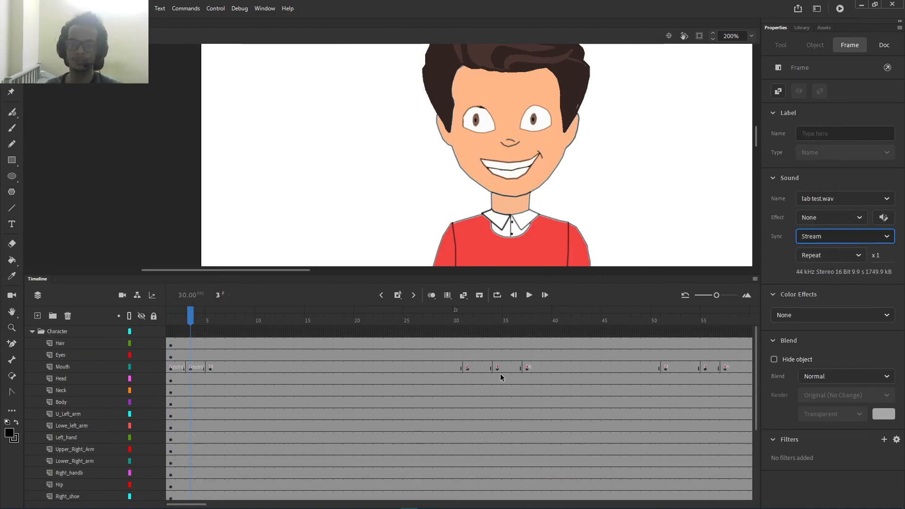